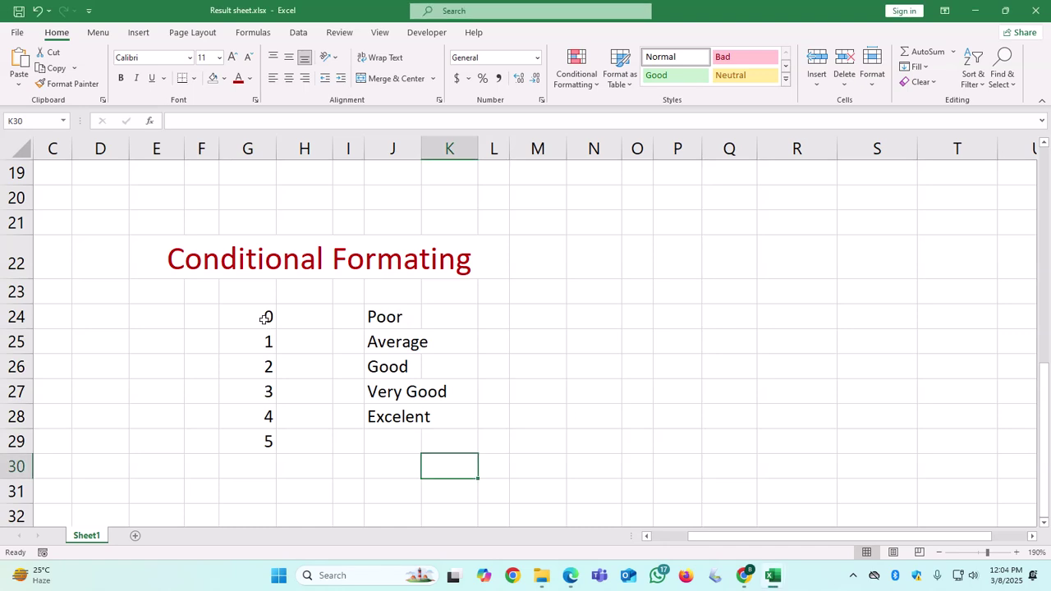
- Add an Equal To 0 highlight rule with Light Red Fill with Dark Red Text to cell G24
click(266, 320)
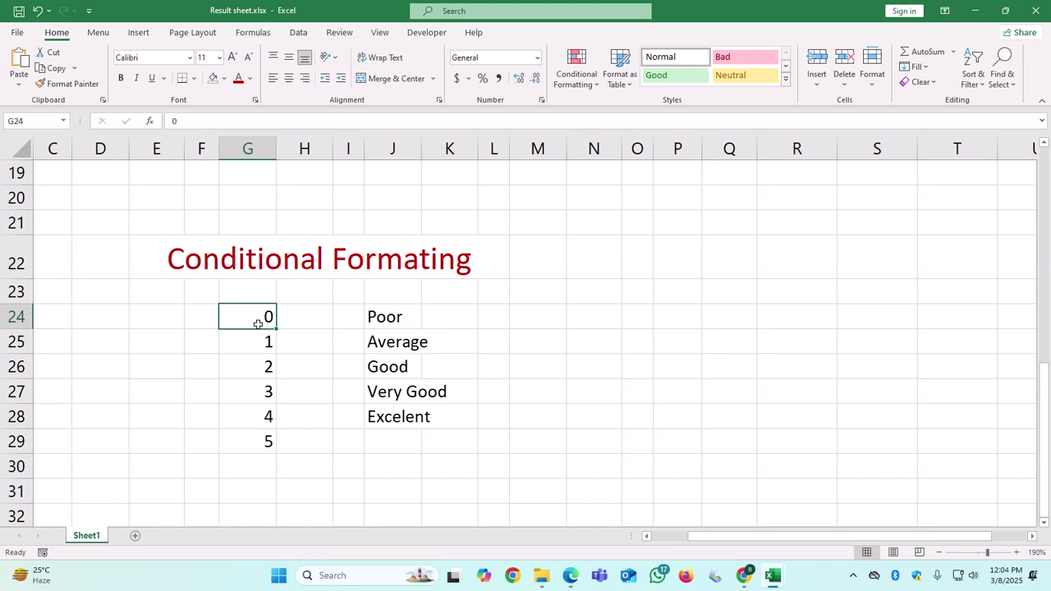
click(583, 87)
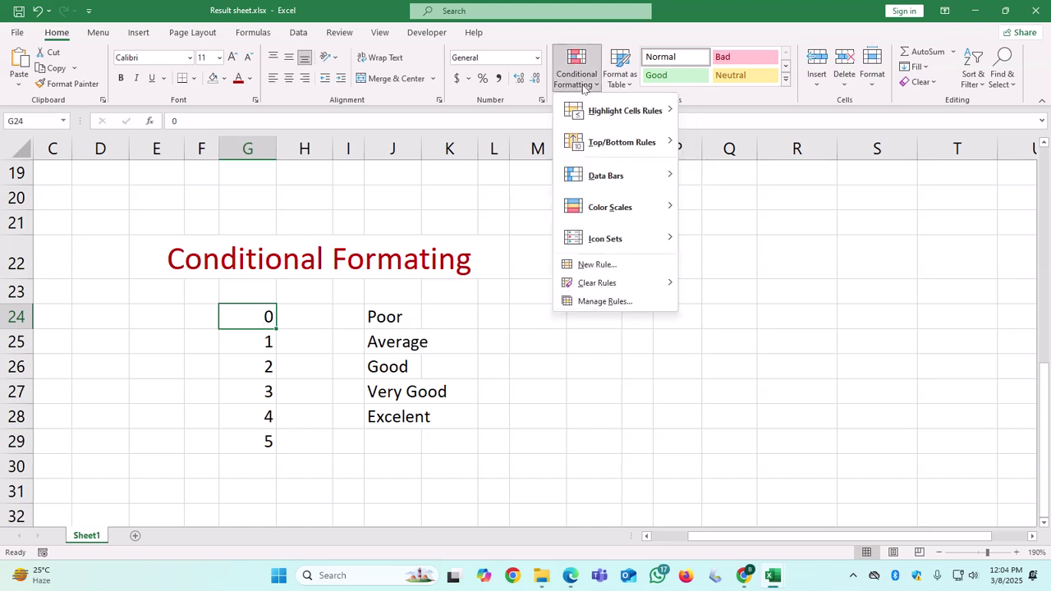
mouse_move(612, 117)
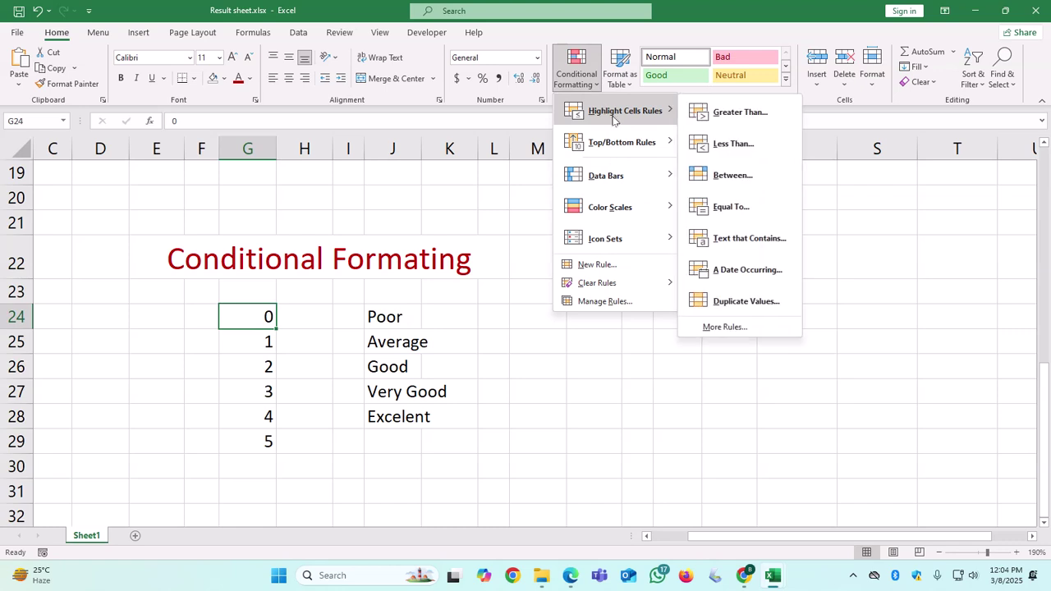
click(731, 207)
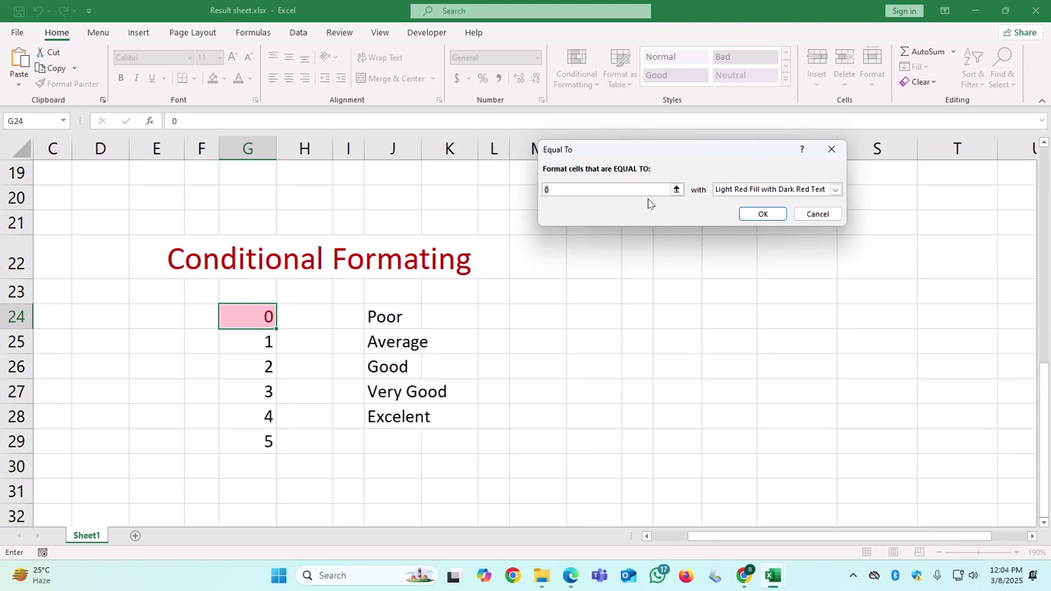
click(762, 213)
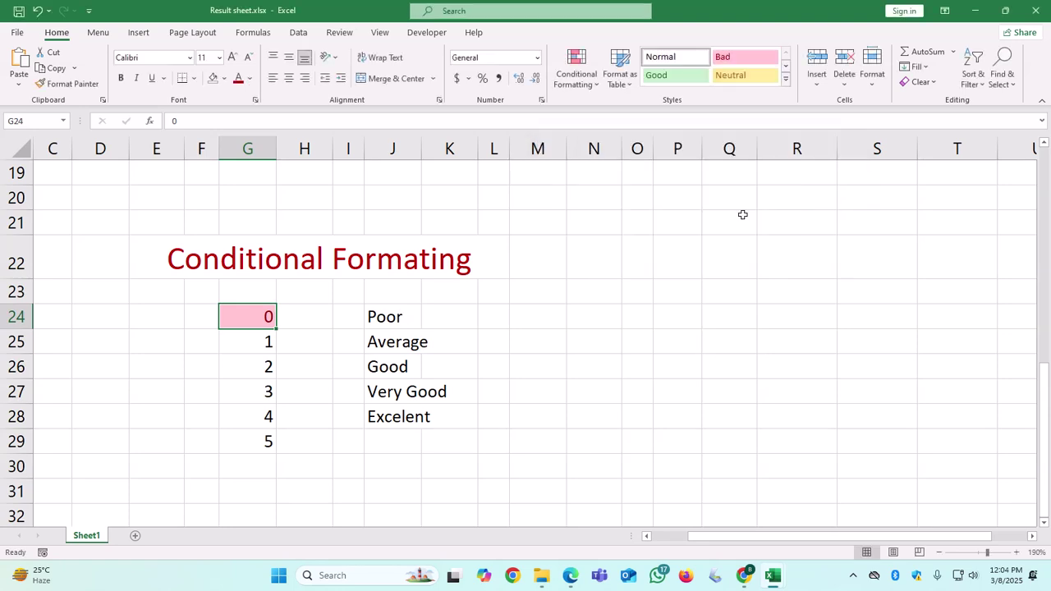
- Add a Greater Than 0 highlight rule with Yellow Fill with Dark Yellow Text to cell G25
click(266, 345)
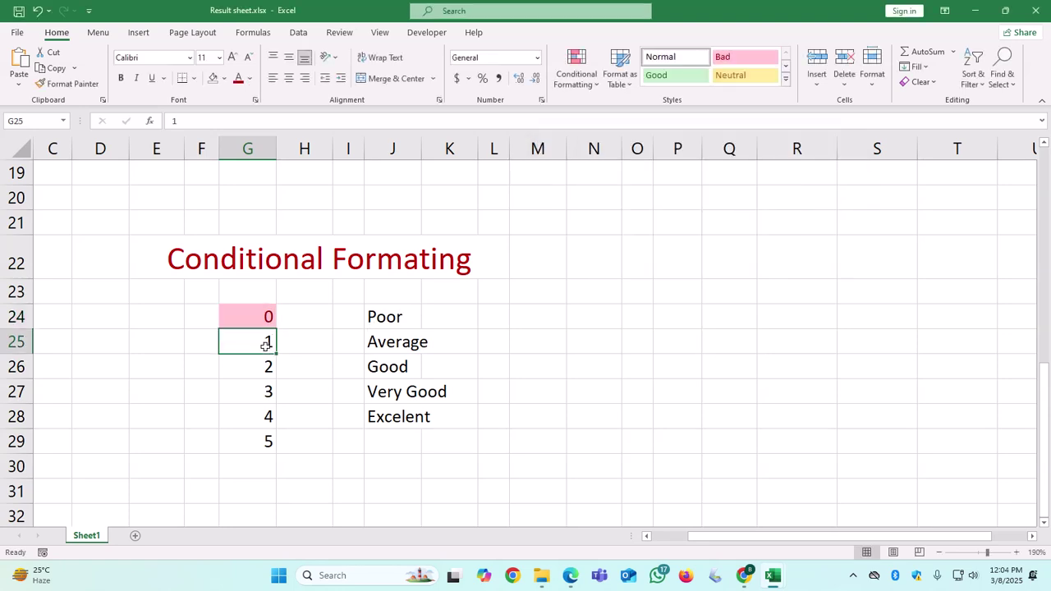
click(593, 72)
mouse_move(632, 115)
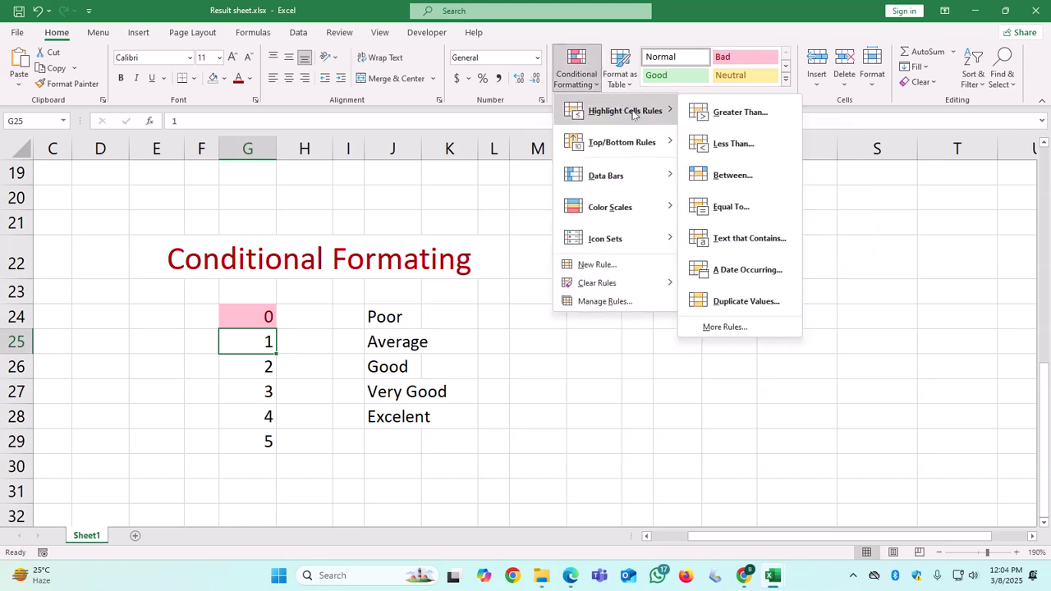
click(708, 113)
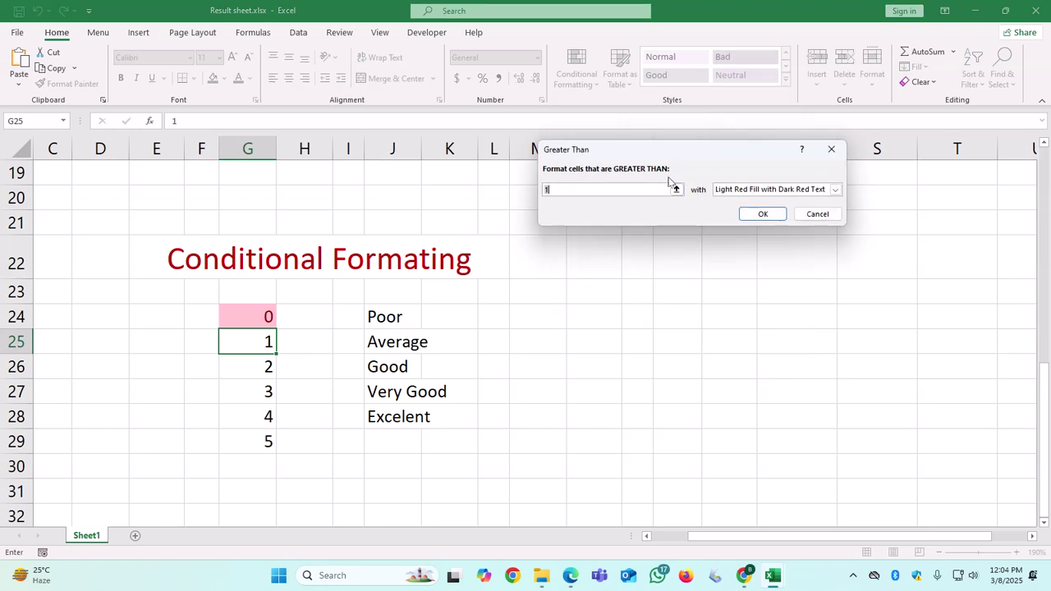
text(0)
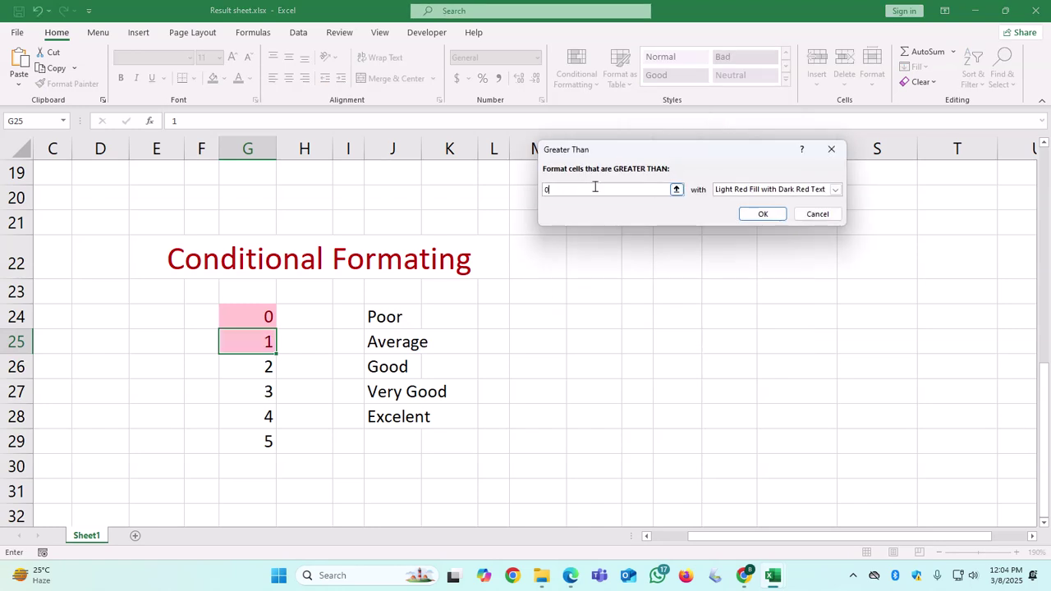
click(835, 190)
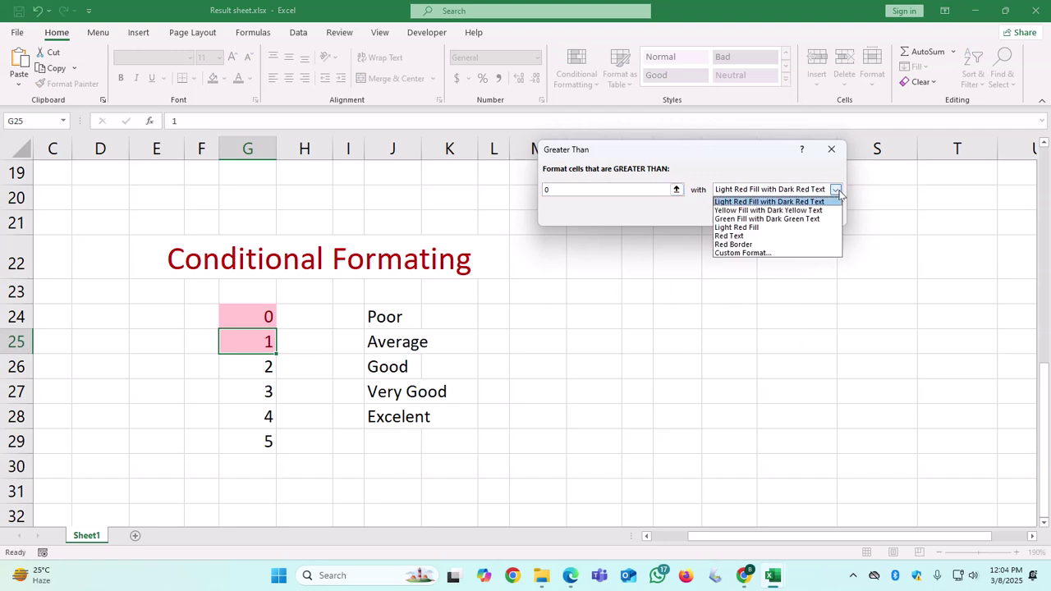
click(806, 210)
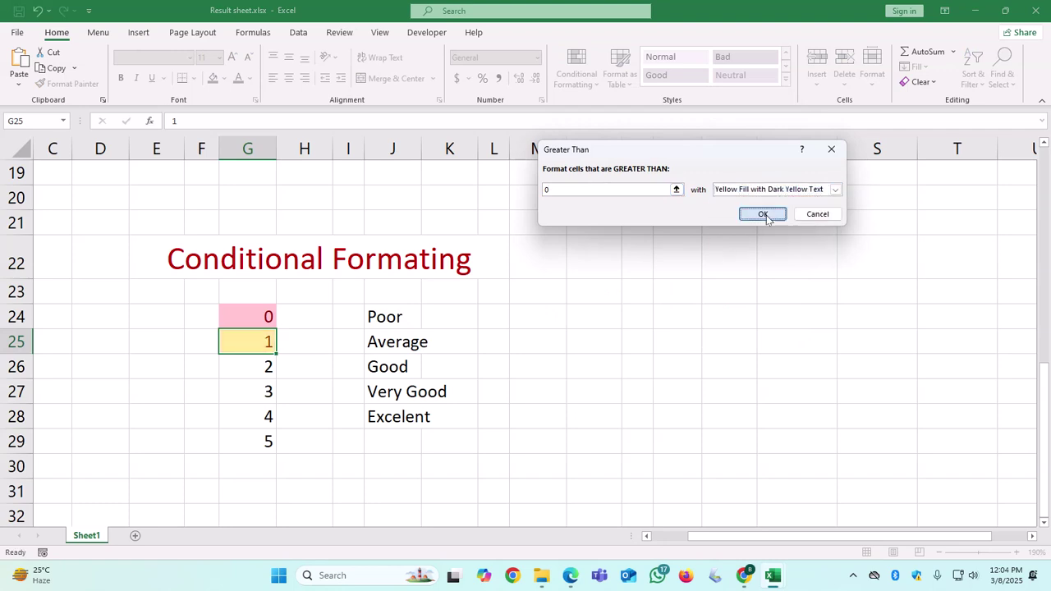
click(764, 214)
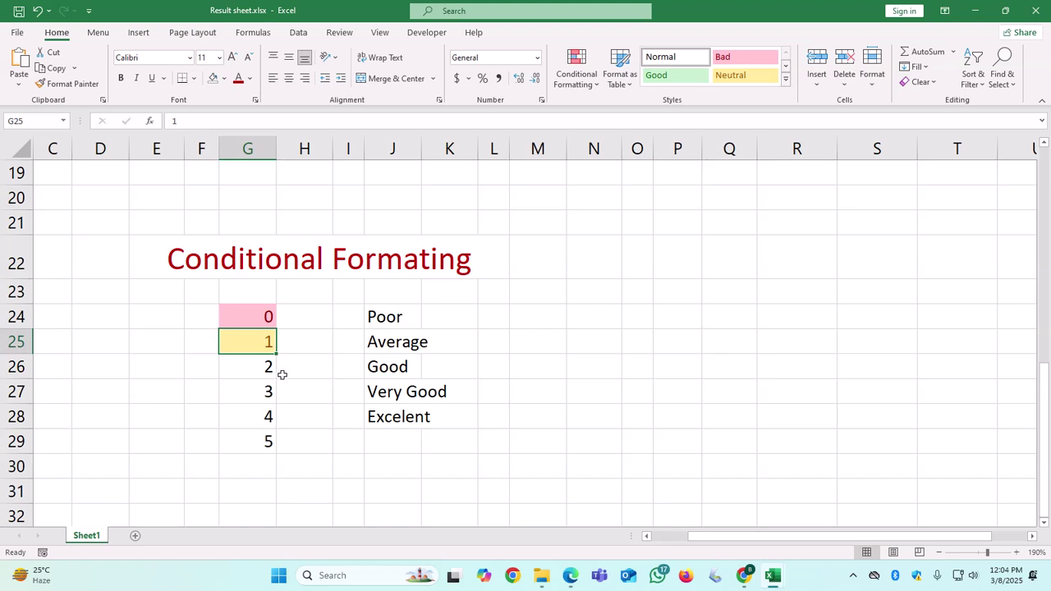
click(259, 367)
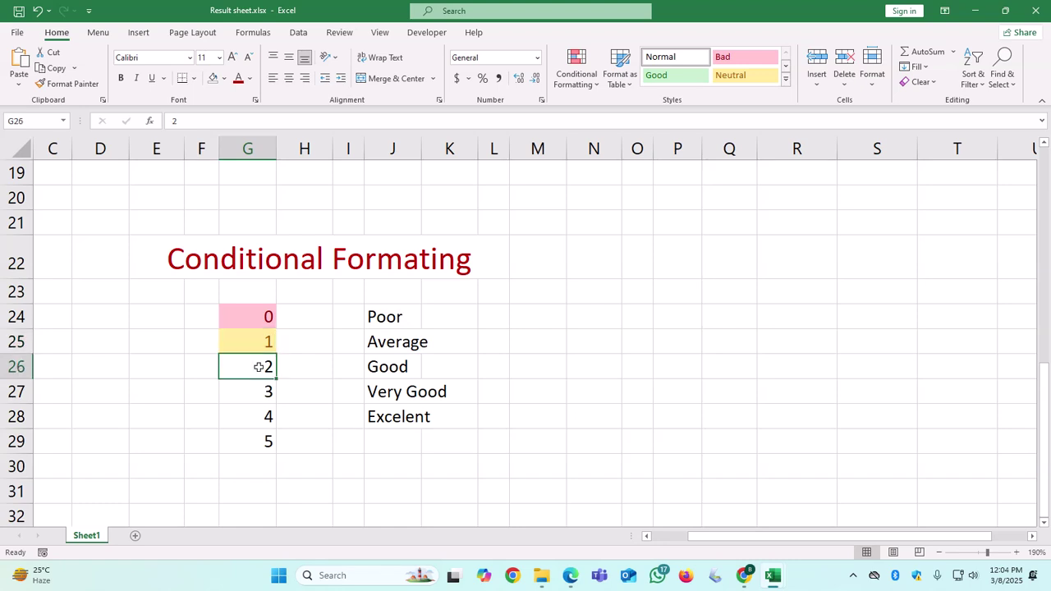
click(597, 78)
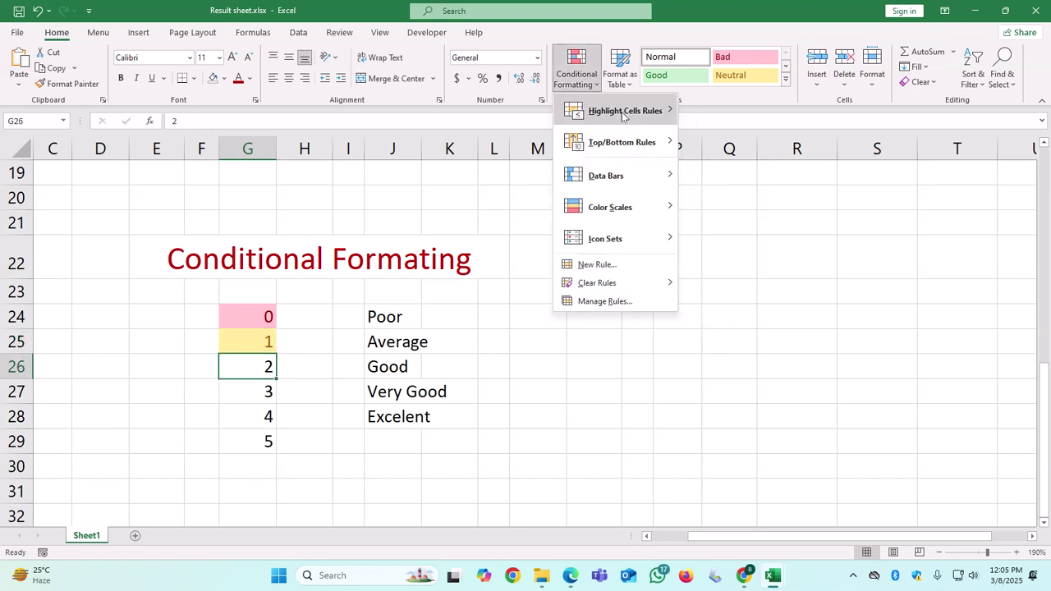
mouse_move(645, 120)
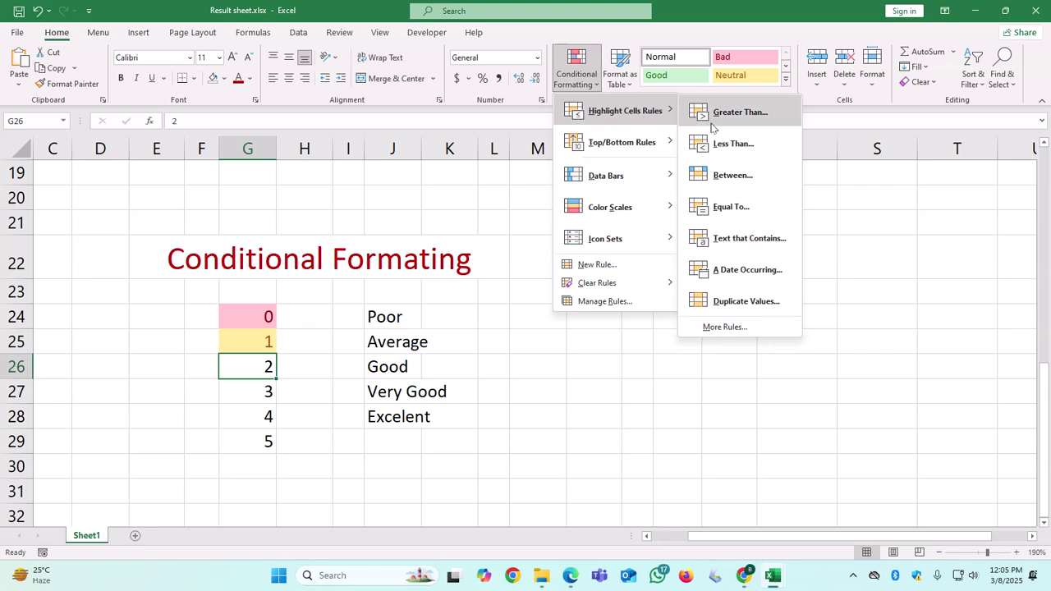
click(315, 326)
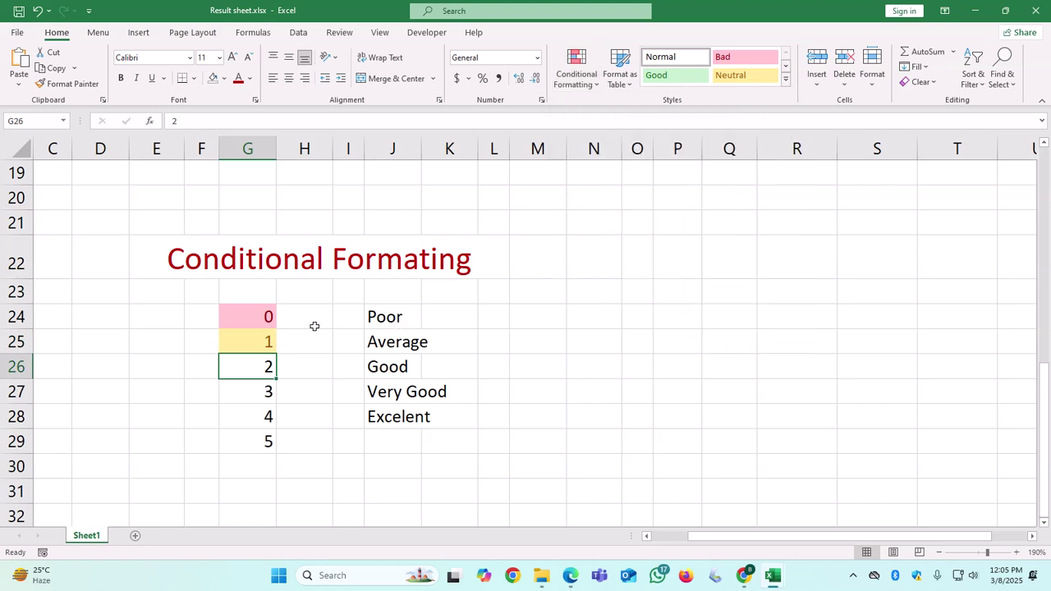
- Highlight cells equal to 0 in G24:G29 using Light Red Fill with Dark Red Text
click(259, 325)
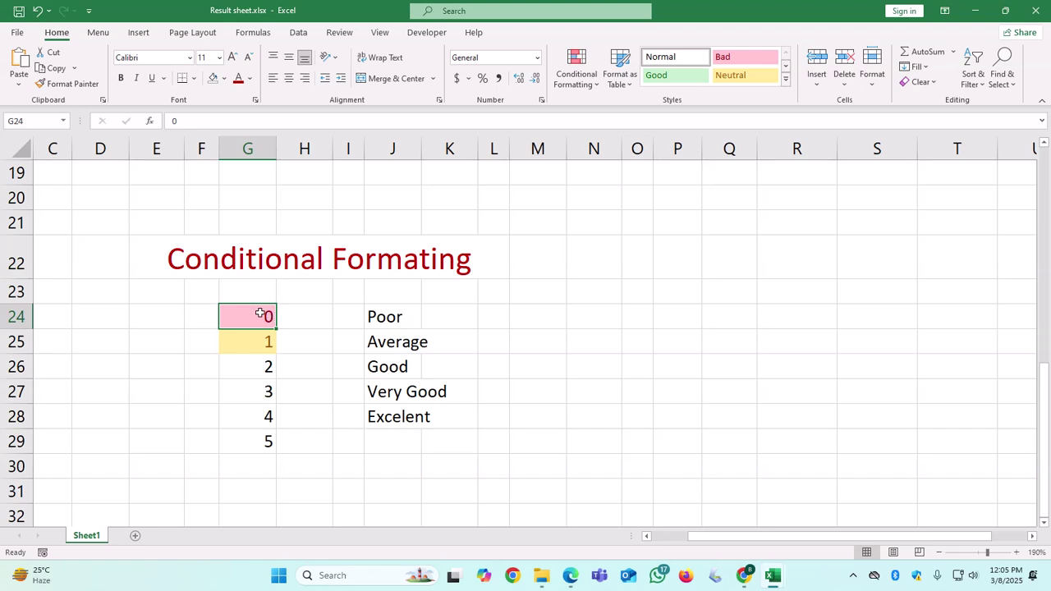
drag(255, 318, 257, 435)
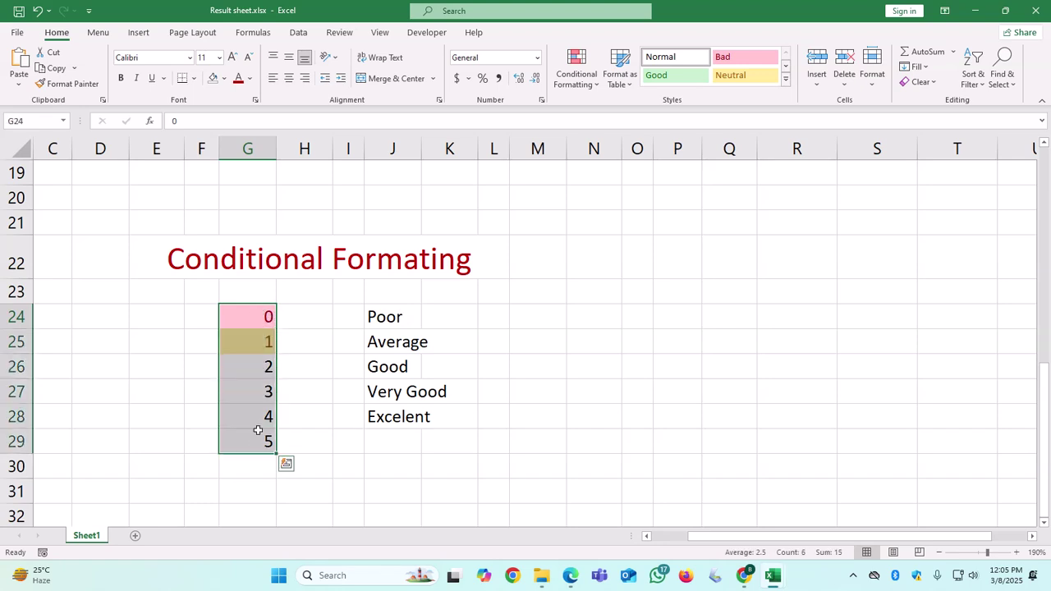
click(585, 82)
mouse_move(618, 110)
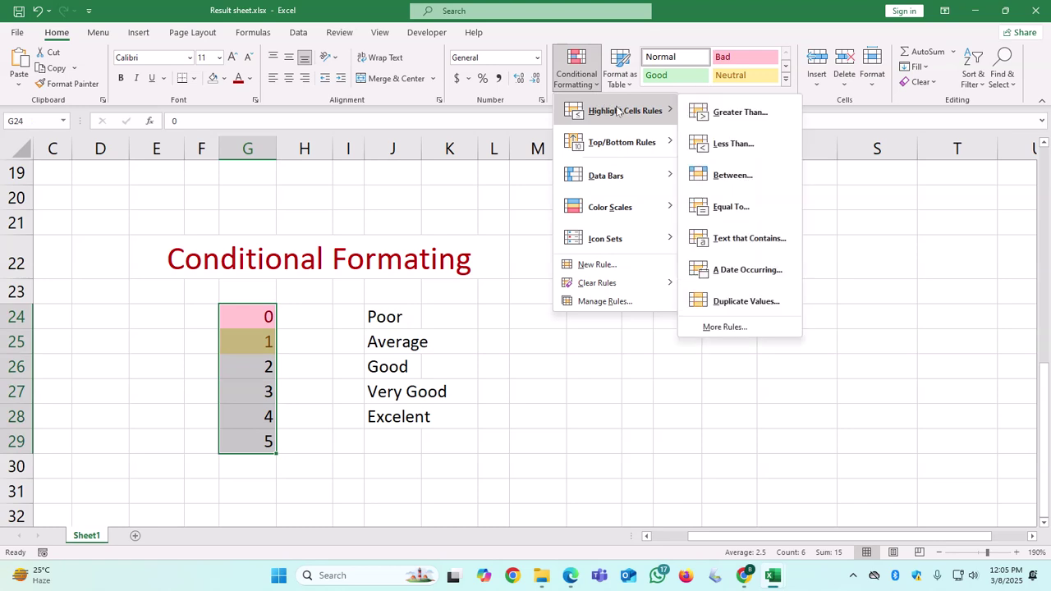
click(731, 206)
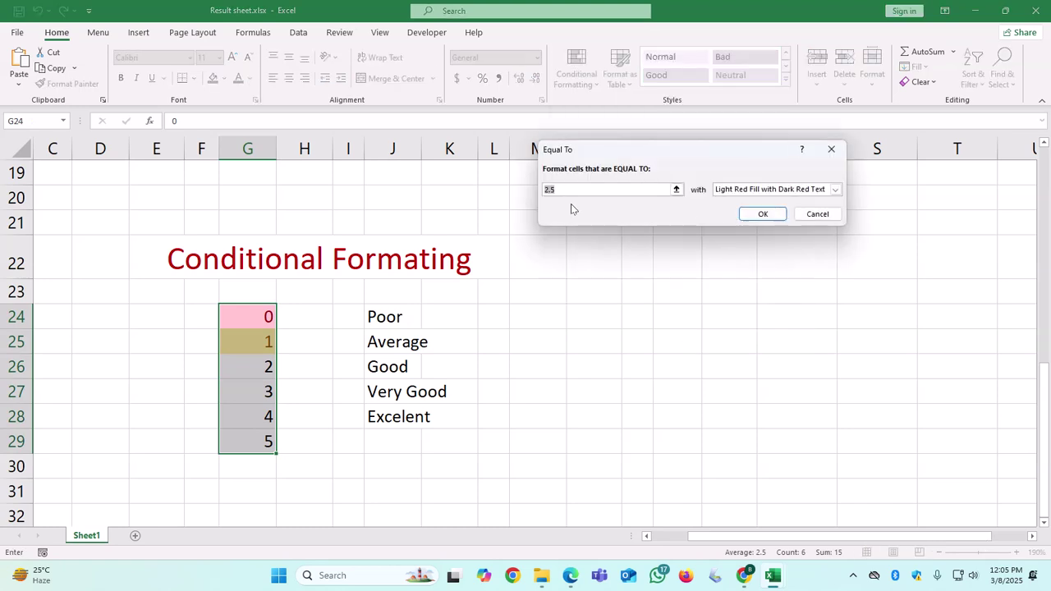
text(0)
click(762, 213)
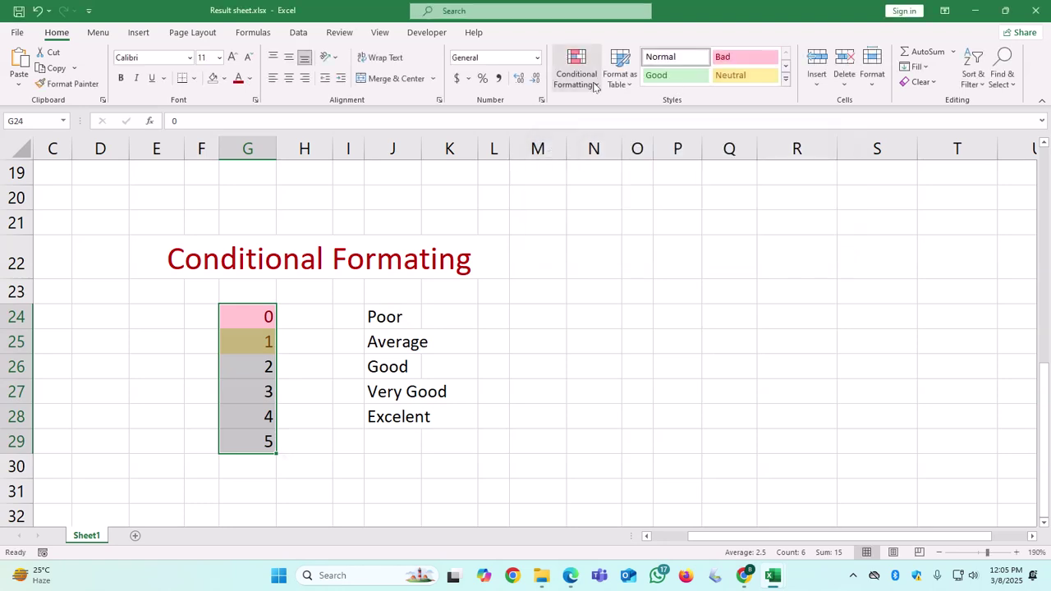
- Highlight cells greater than 4 in G24:G29 using Green Fill with Dark Green Text
click(594, 87)
mouse_move(612, 110)
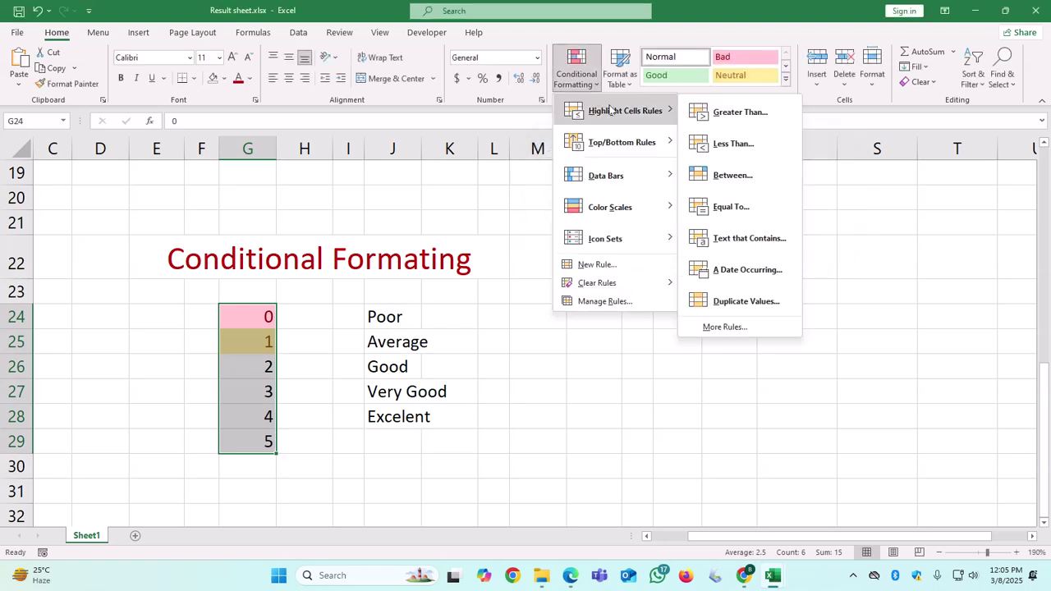
click(725, 114)
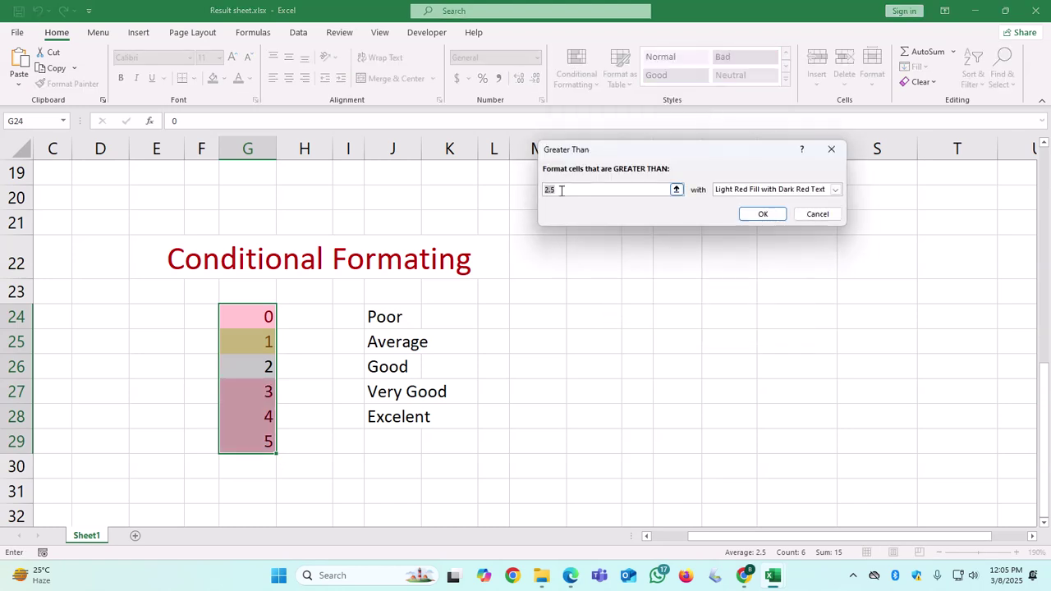
key(BackSpace)
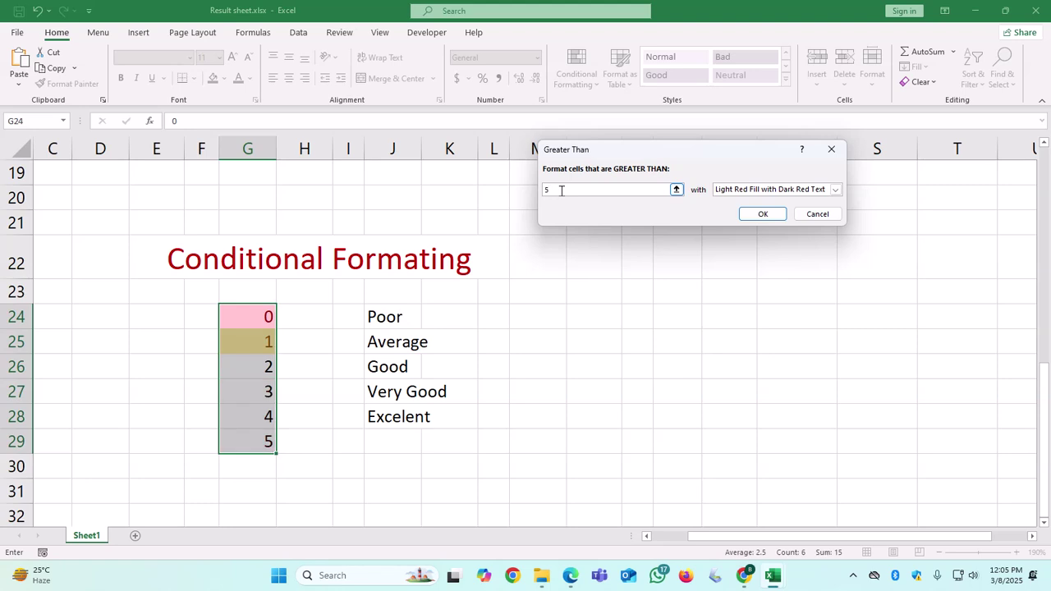
text(4)
click(835, 190)
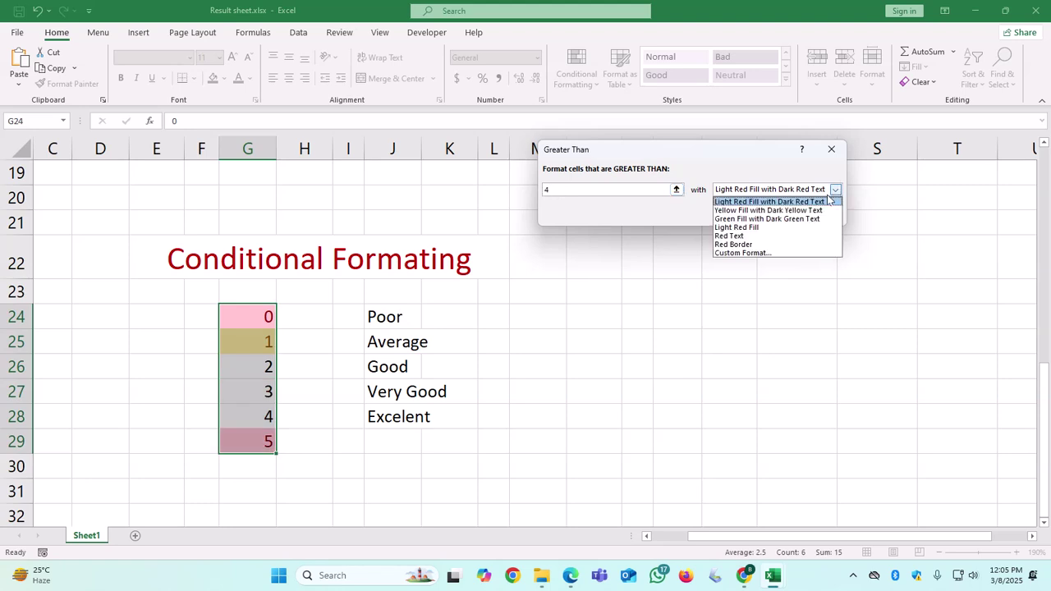
click(771, 219)
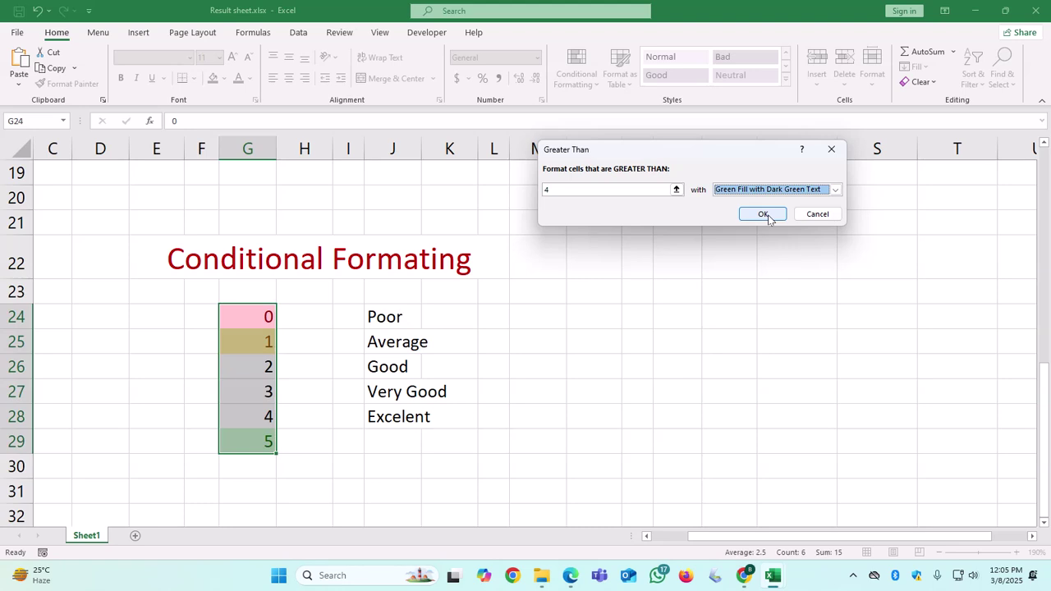
click(763, 215)
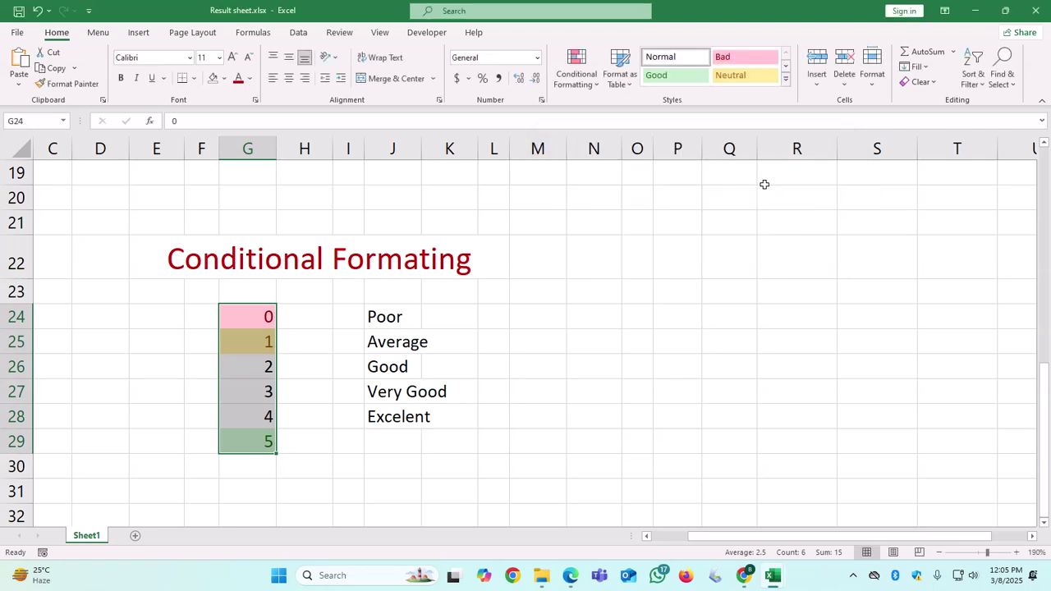
- Highlight cells less than 3 in G24:G29 using the Red Text format
click(588, 85)
mouse_move(609, 116)
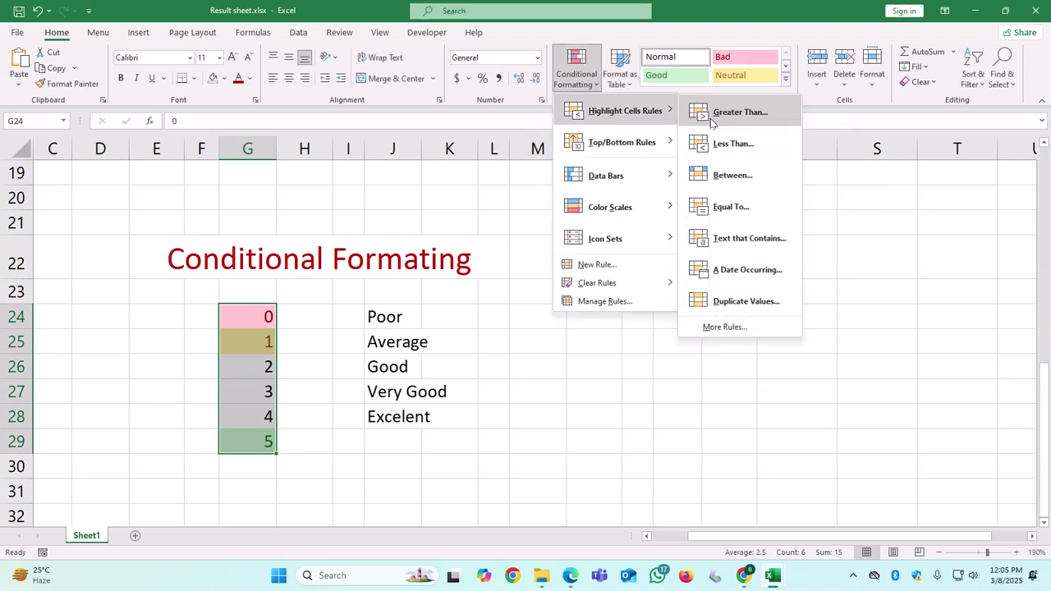
click(718, 145)
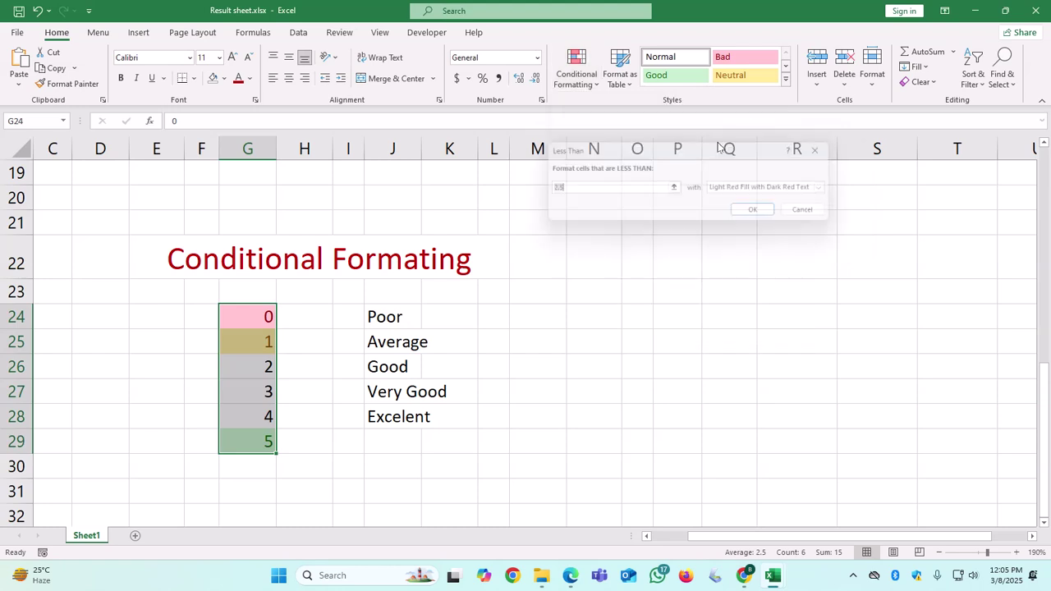
text(3)
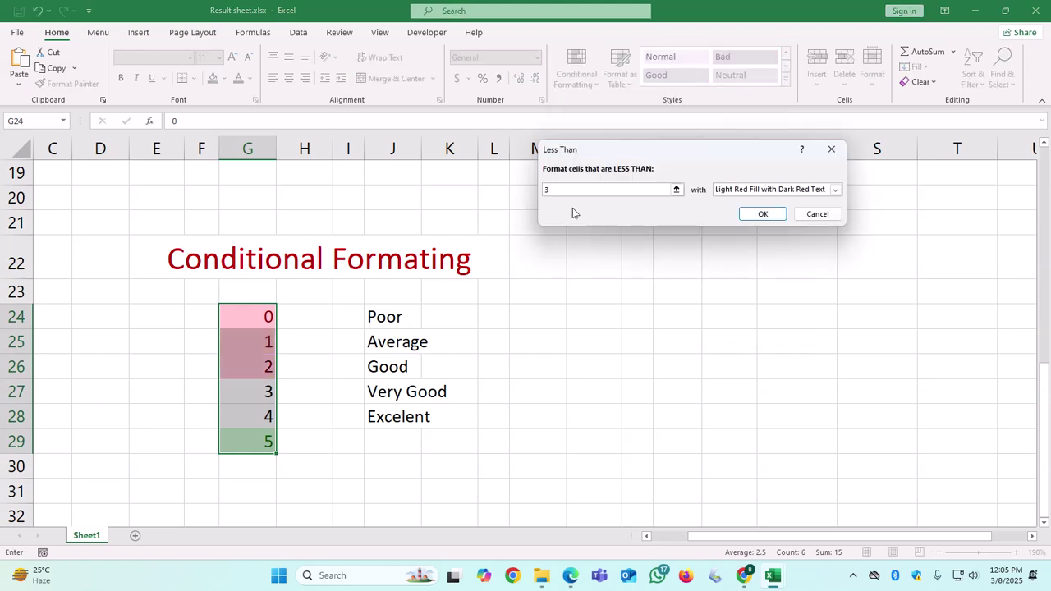
click(836, 189)
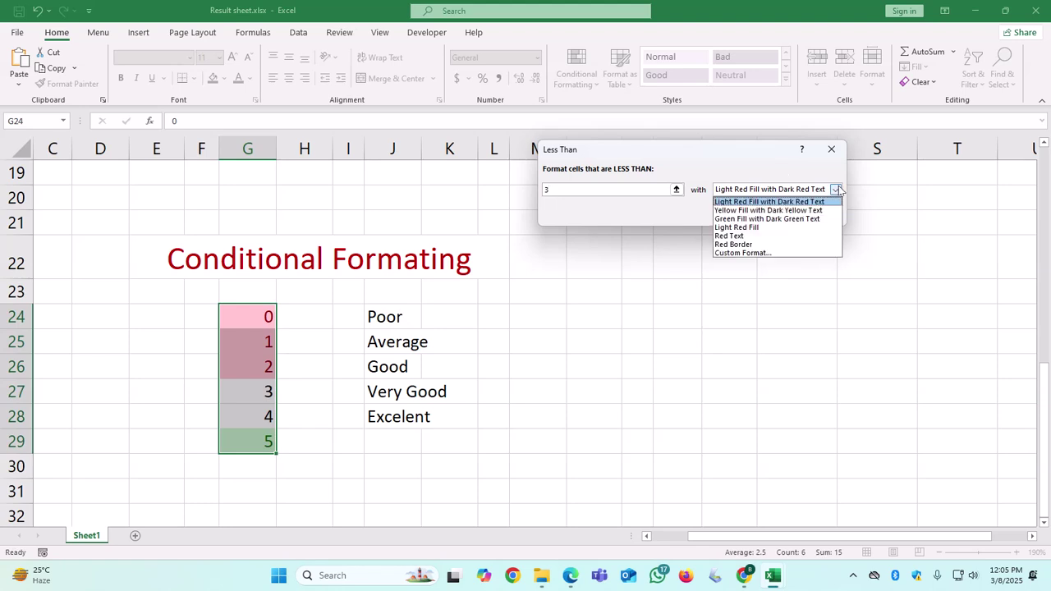
click(751, 236)
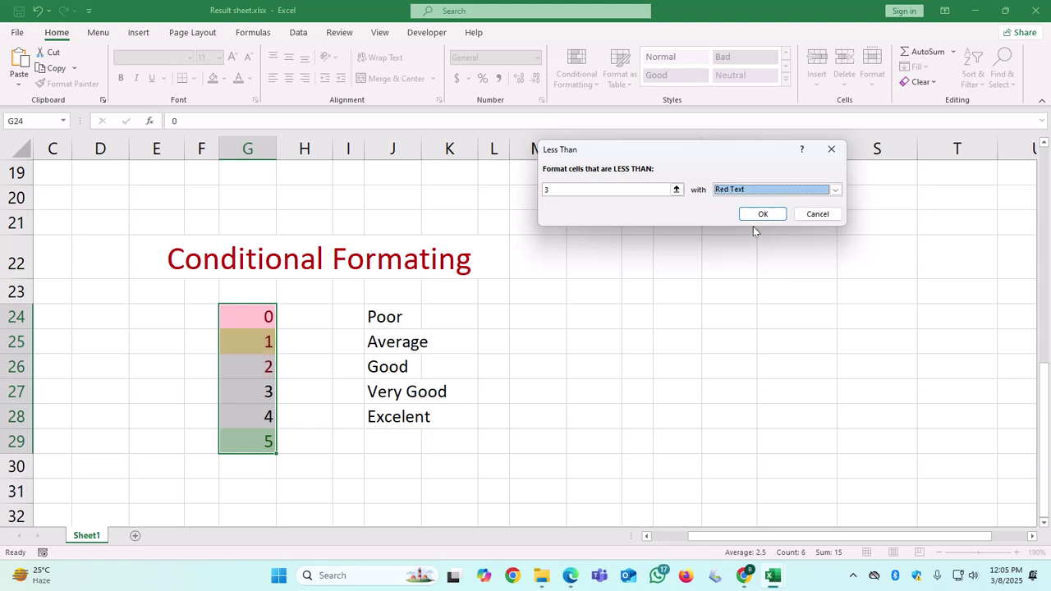
click(764, 215)
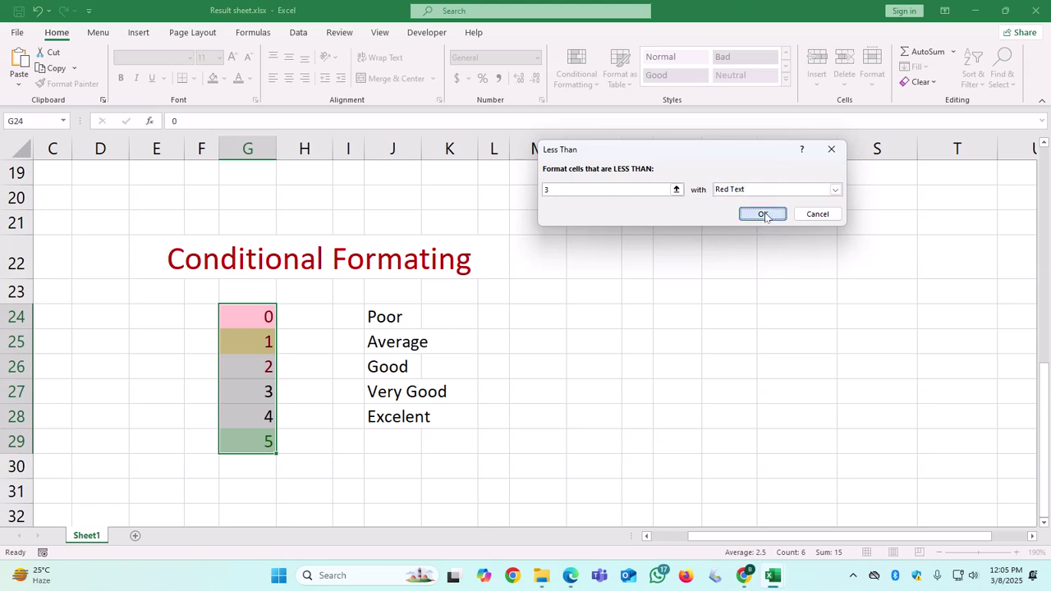
- Set up a Between highlight rule for values 3 to 4 in G24:G29 with Yellow Fill with Dark Yellow Text
click(577, 72)
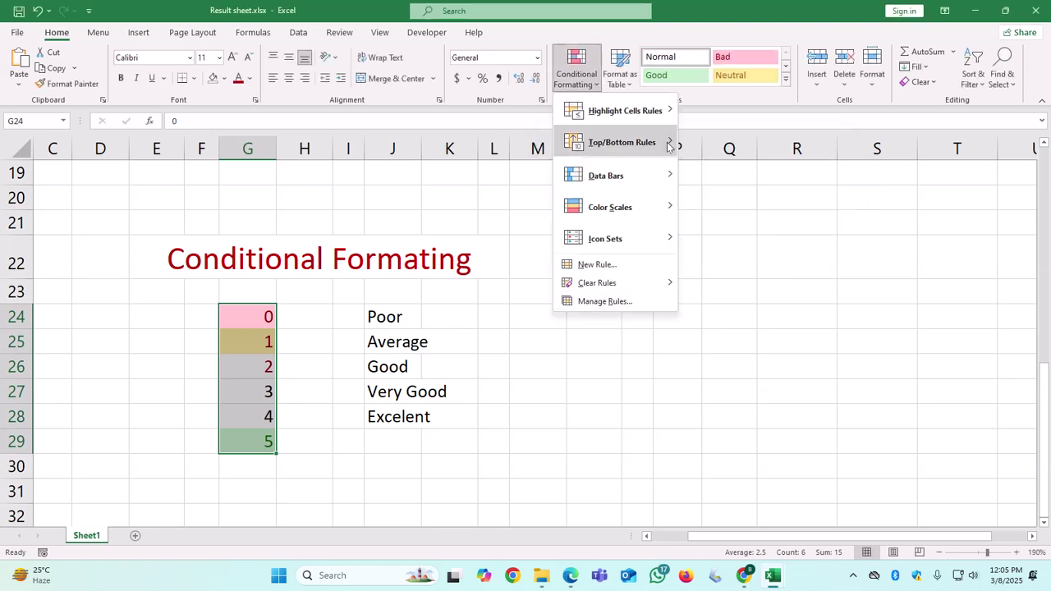
mouse_move(669, 110)
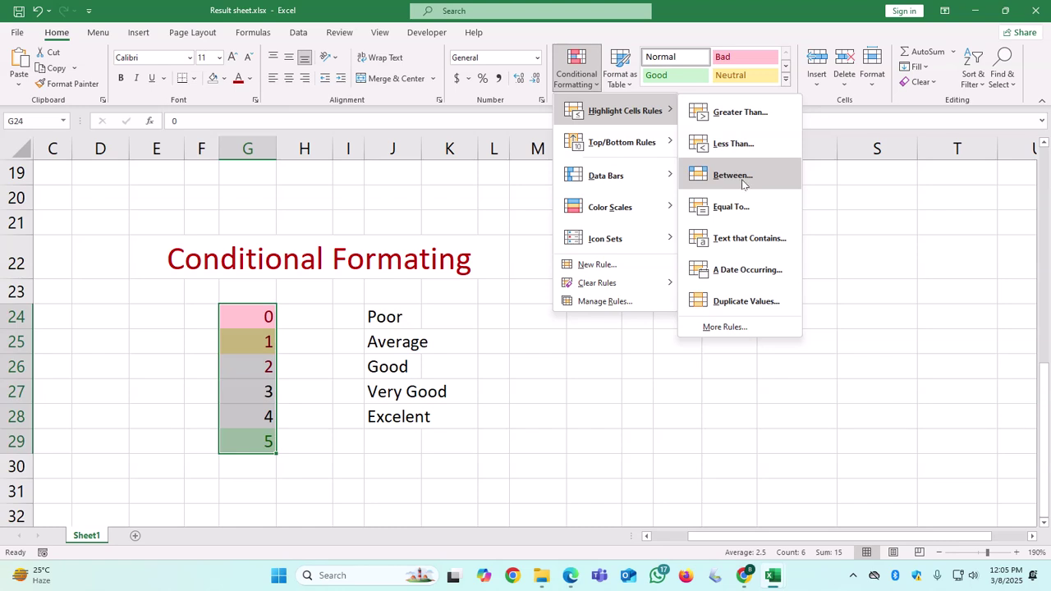
click(742, 184)
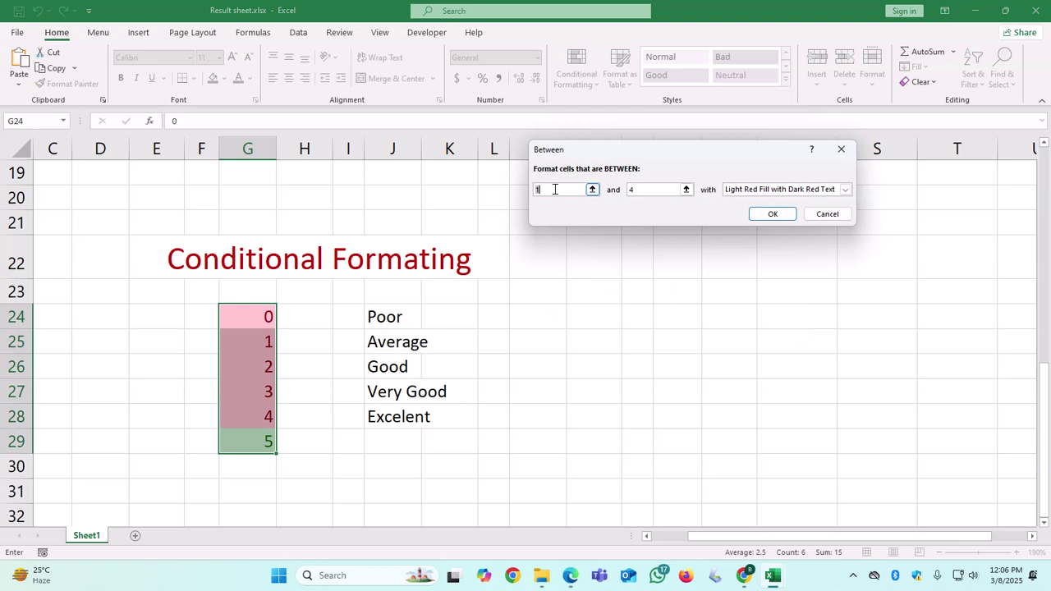
text(3)
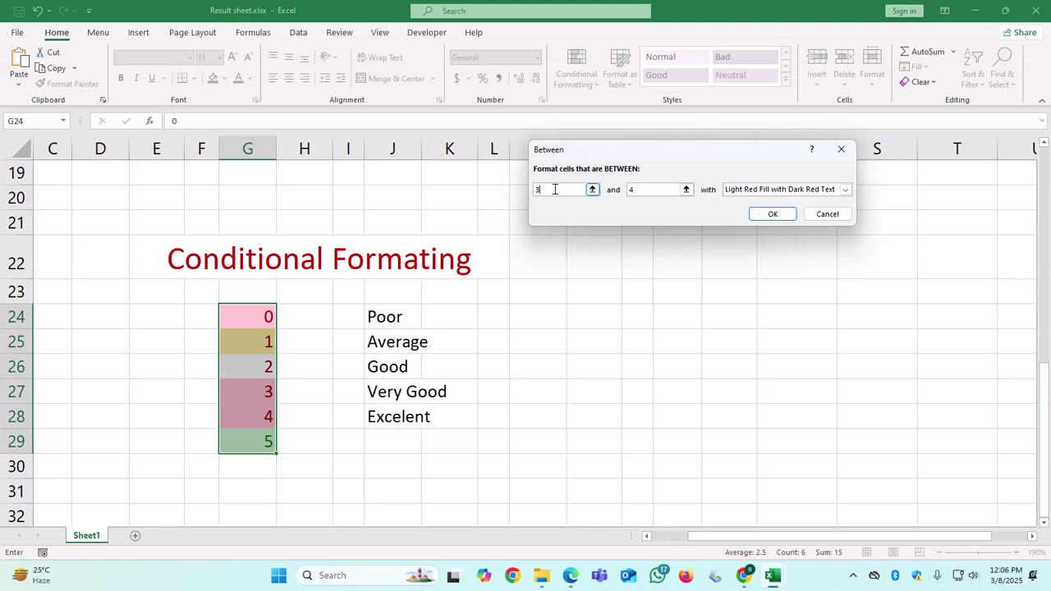
click(845, 190)
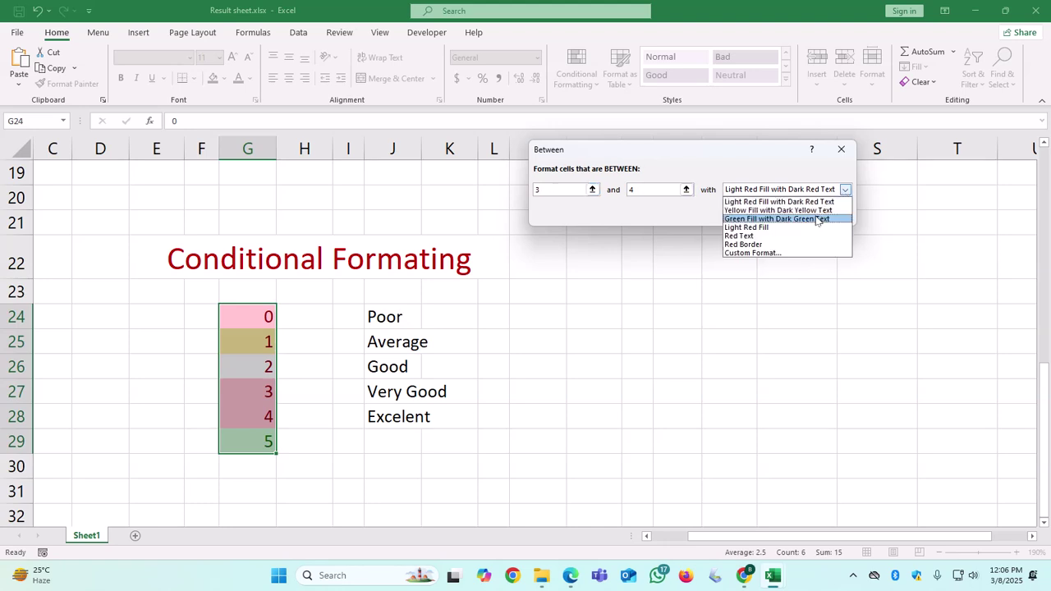
click(812, 212)
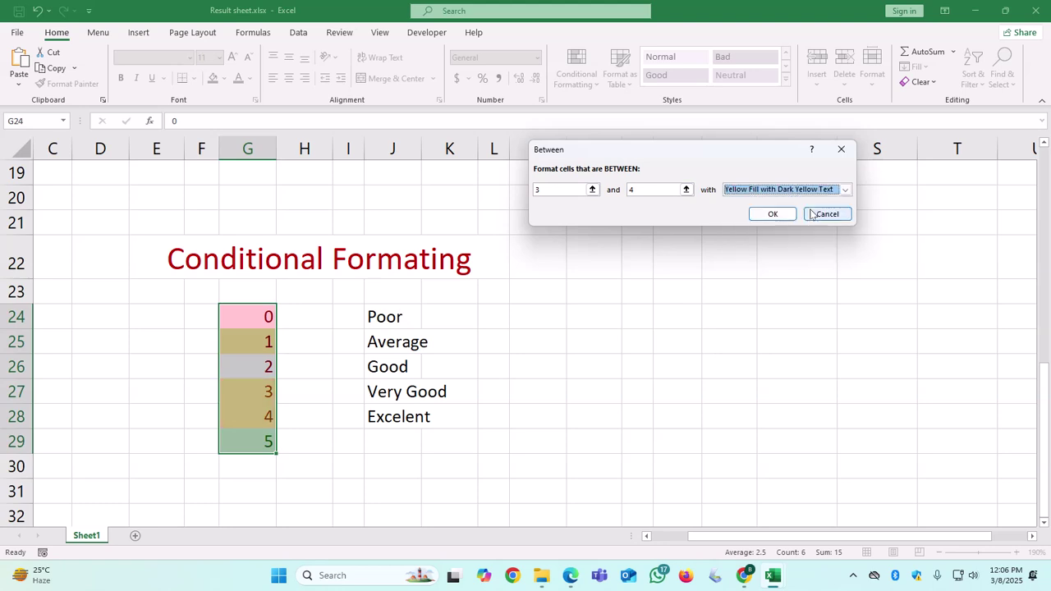
- Switch the Between rule to a custom format with a light orange fill and Orange, Accent 2, Darker 25% font color
click(846, 190)
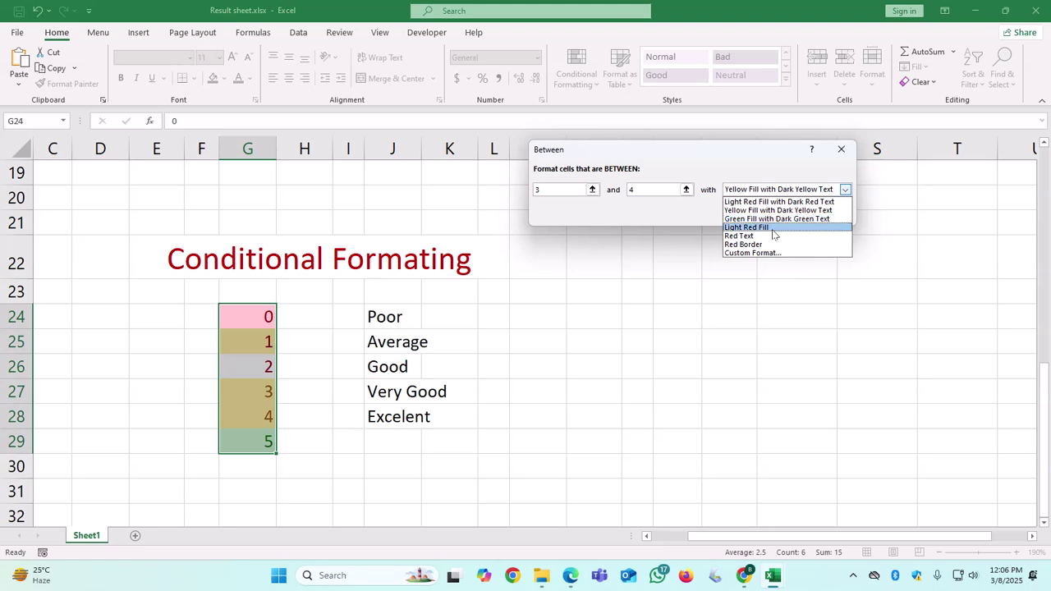
click(772, 253)
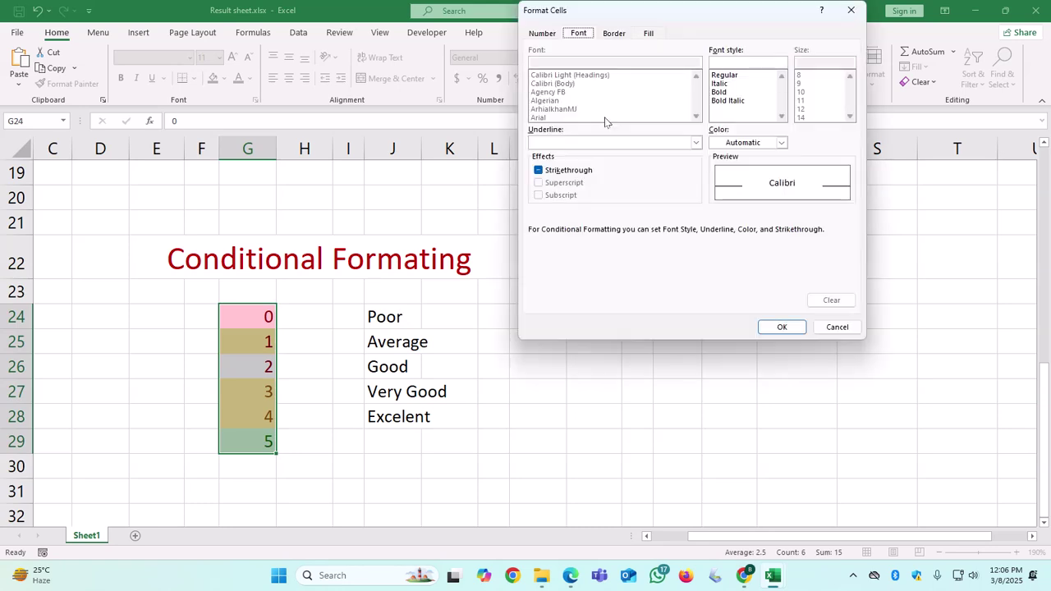
click(648, 33)
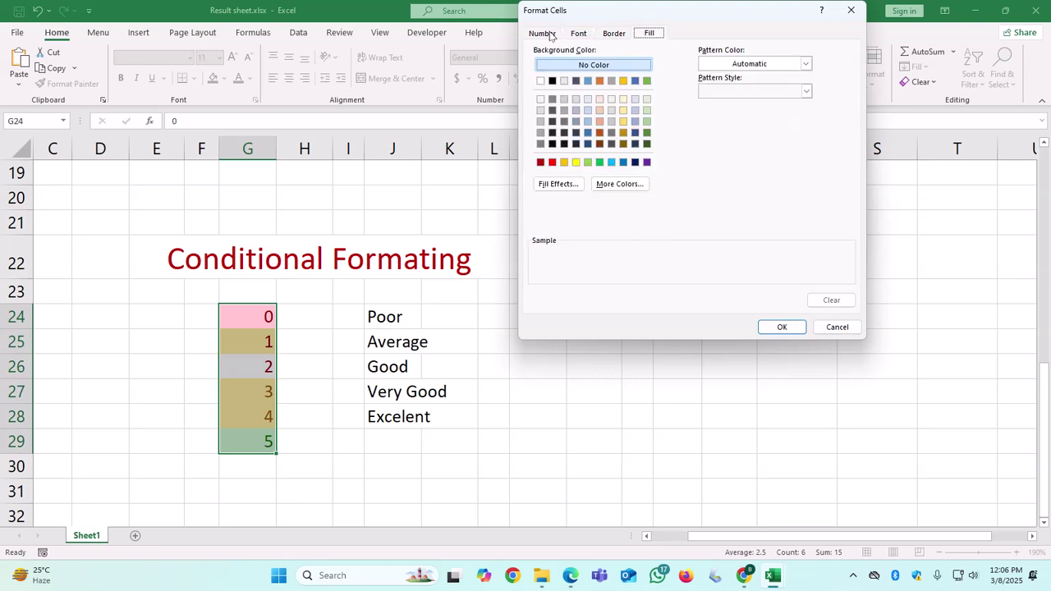
click(600, 121)
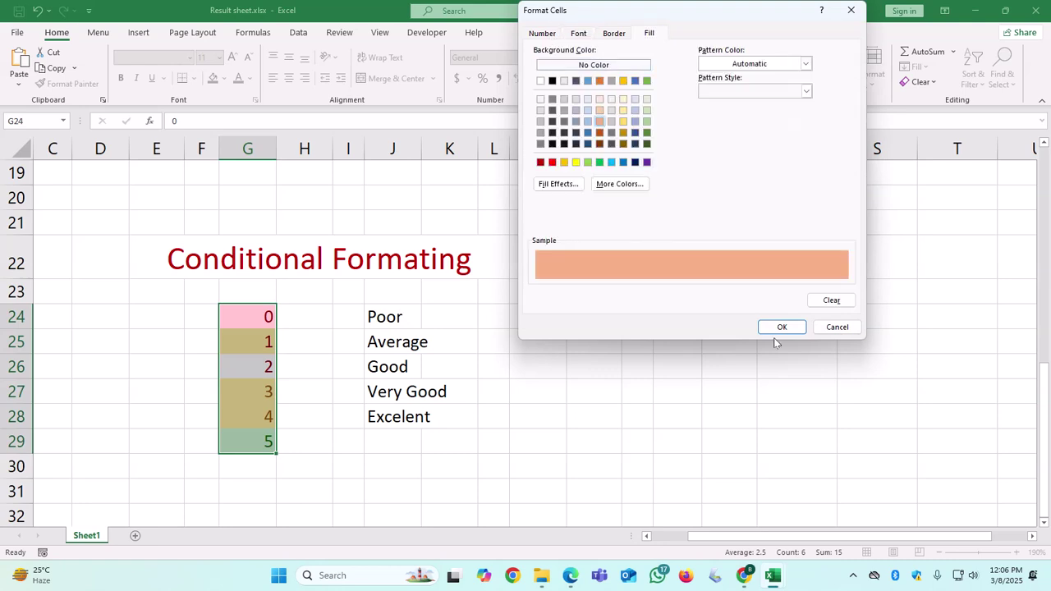
click(542, 33)
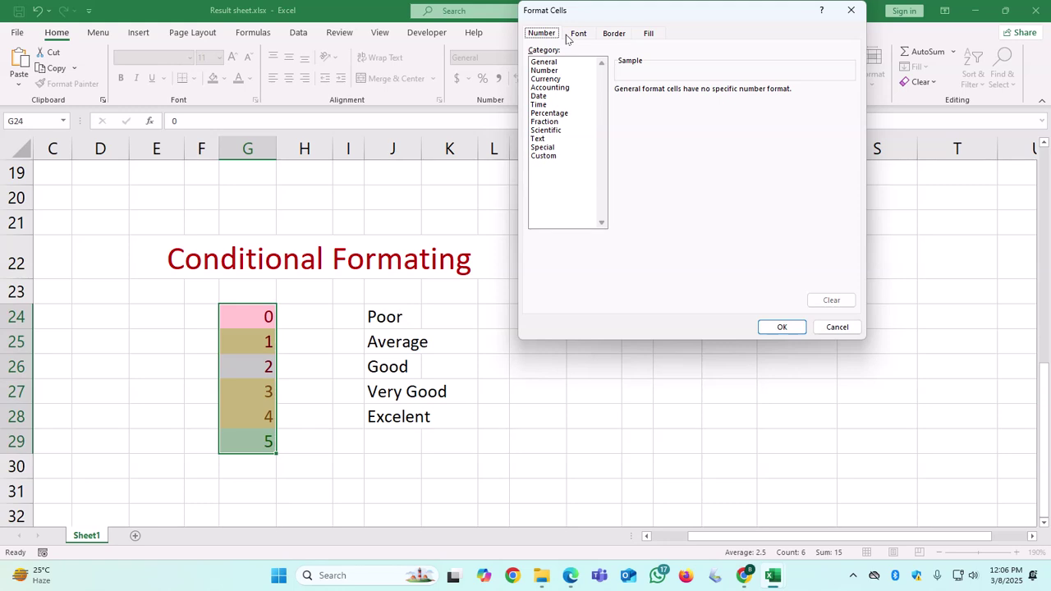
click(578, 33)
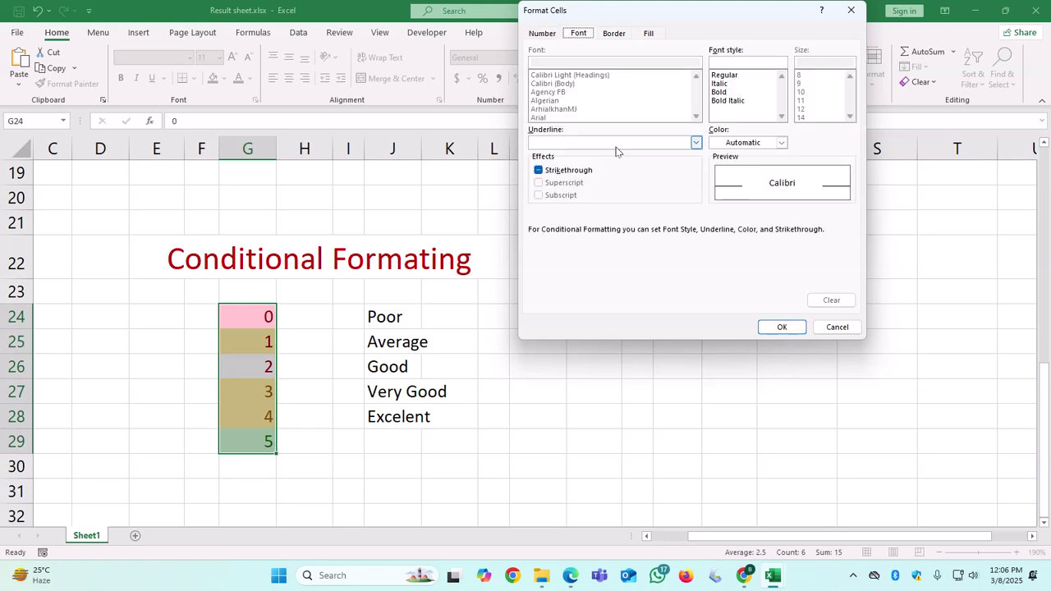
click(779, 143)
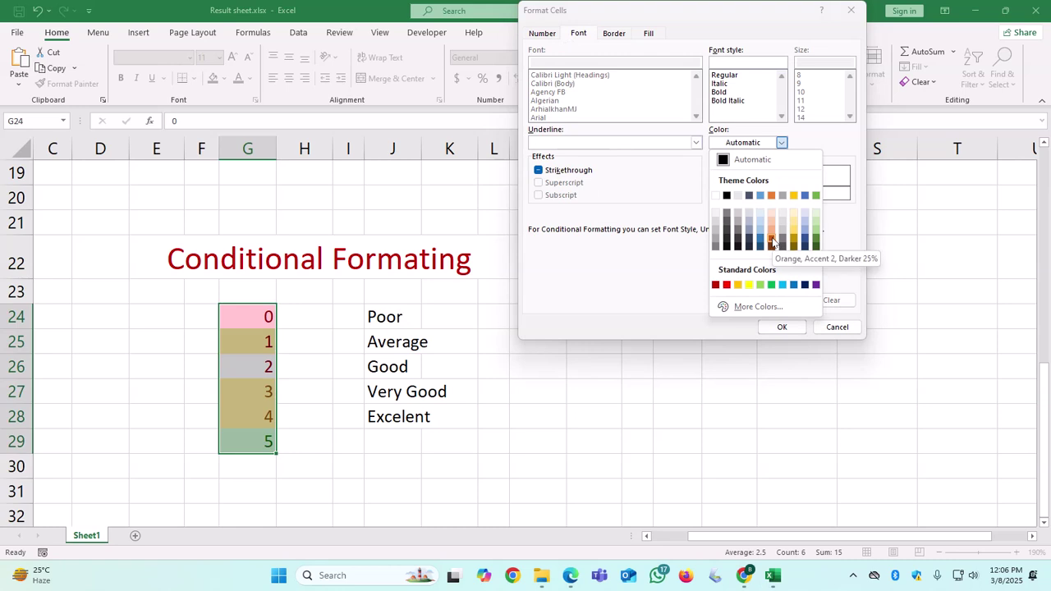
click(772, 241)
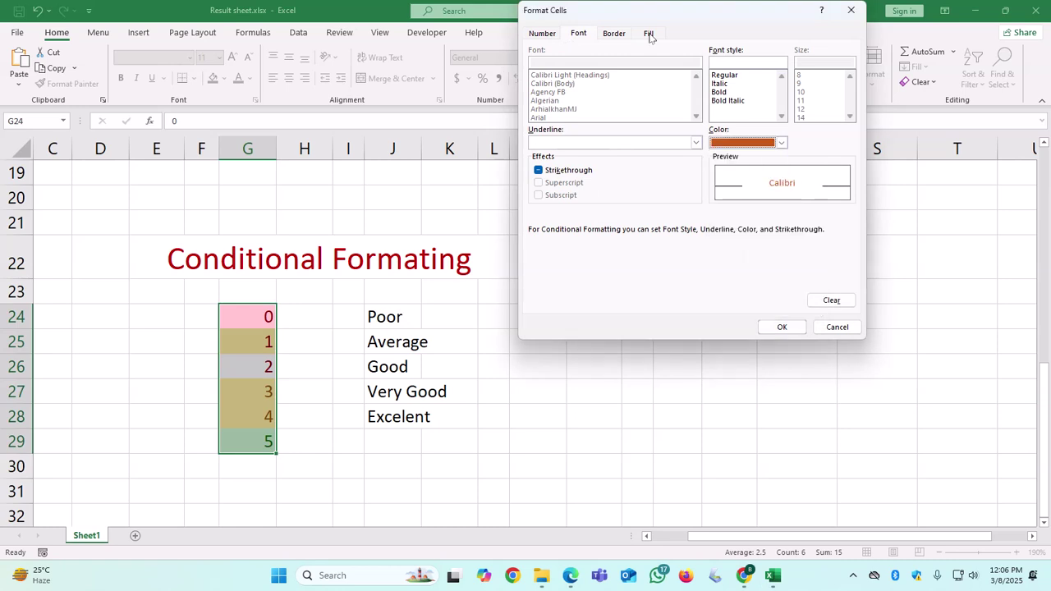
- Change the custom format's fill to light gold and apply the Between rule
click(649, 34)
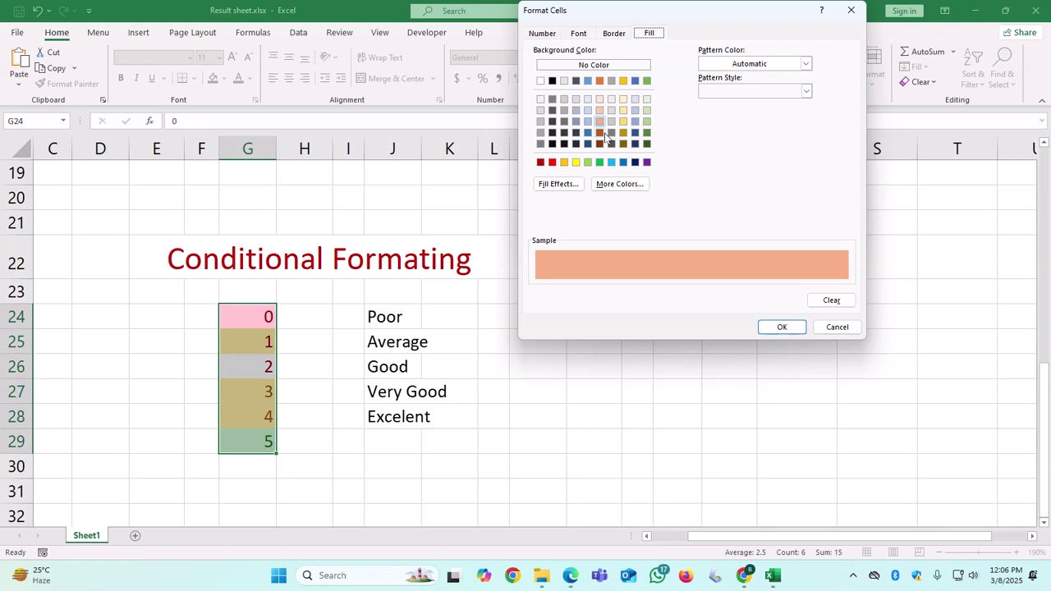
click(622, 111)
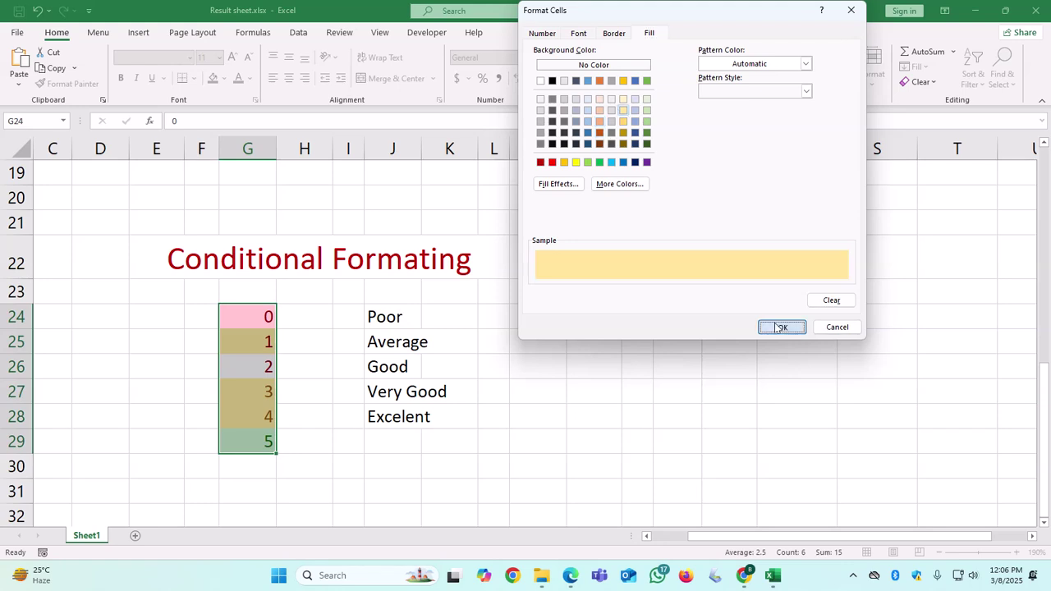
click(780, 328)
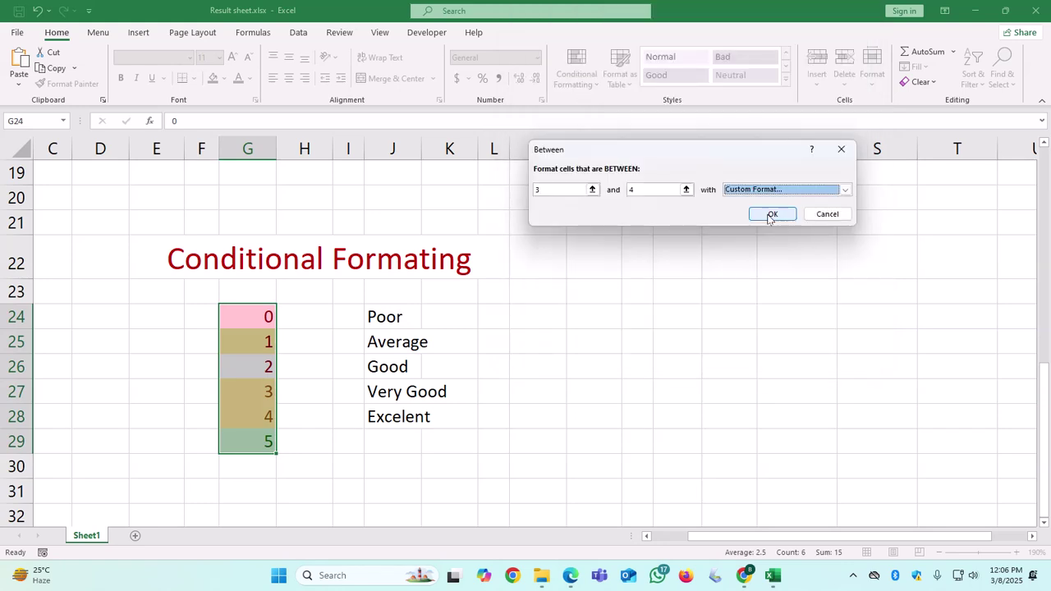
click(771, 215)
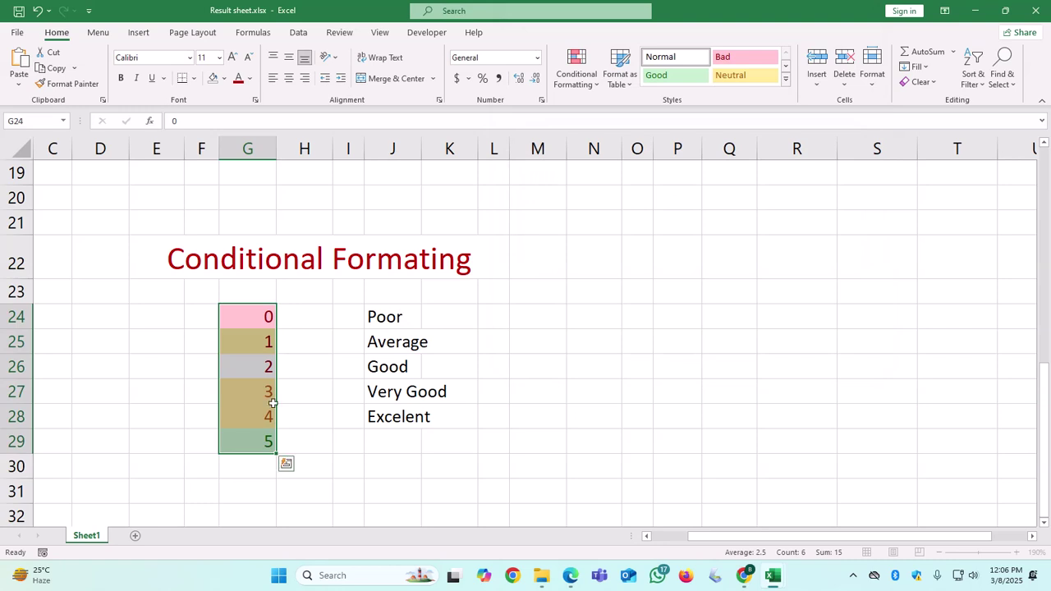
click(581, 73)
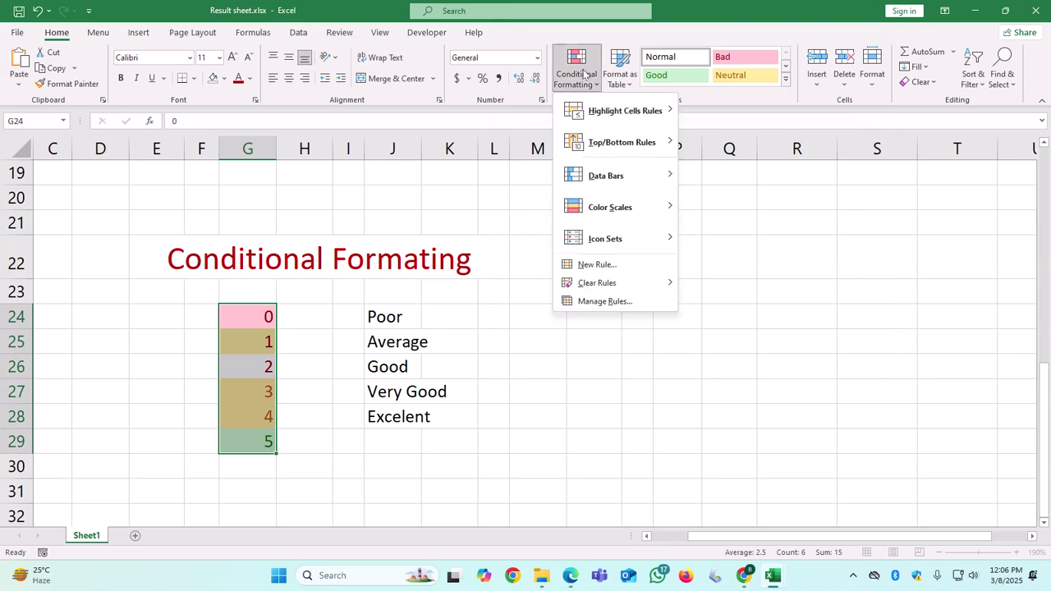
mouse_move(624, 110)
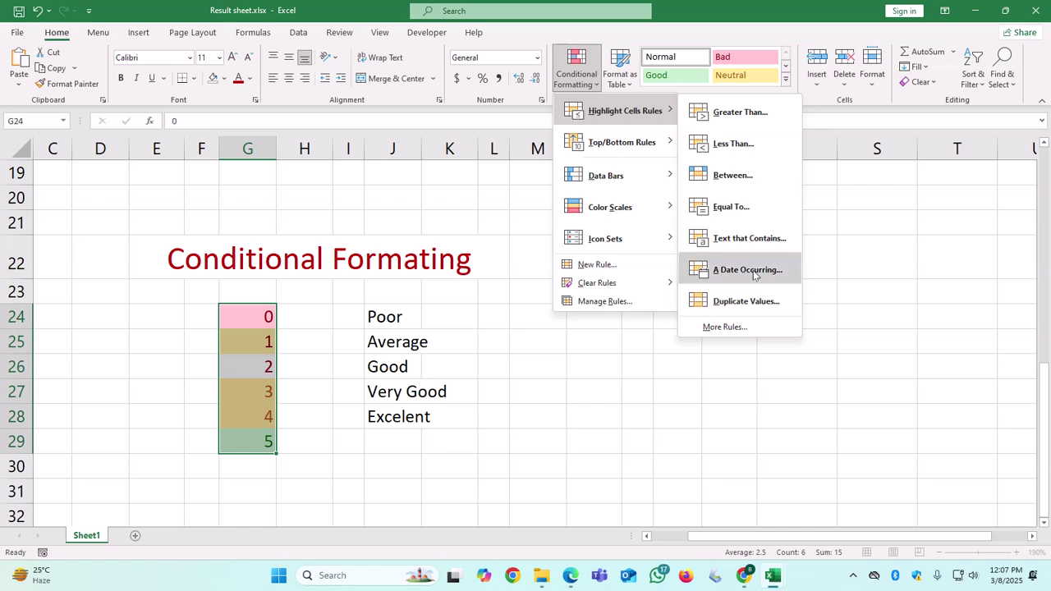
click(460, 296)
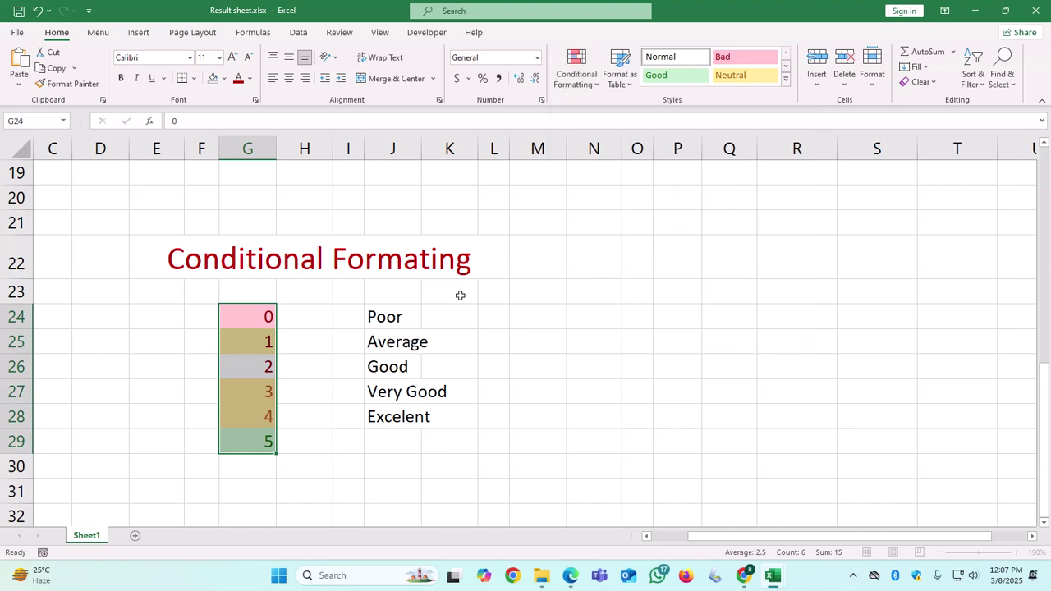
- Extend the number series in G24:G29 down to G30, and replace the value in G30 with 5
mouse_move(258, 455)
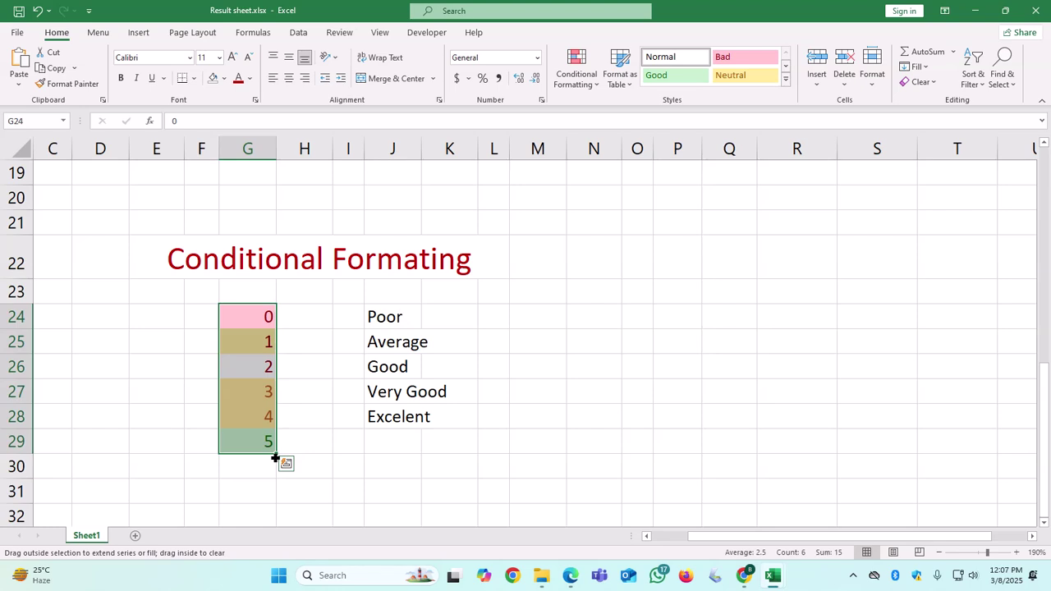
drag(275, 458, 267, 469)
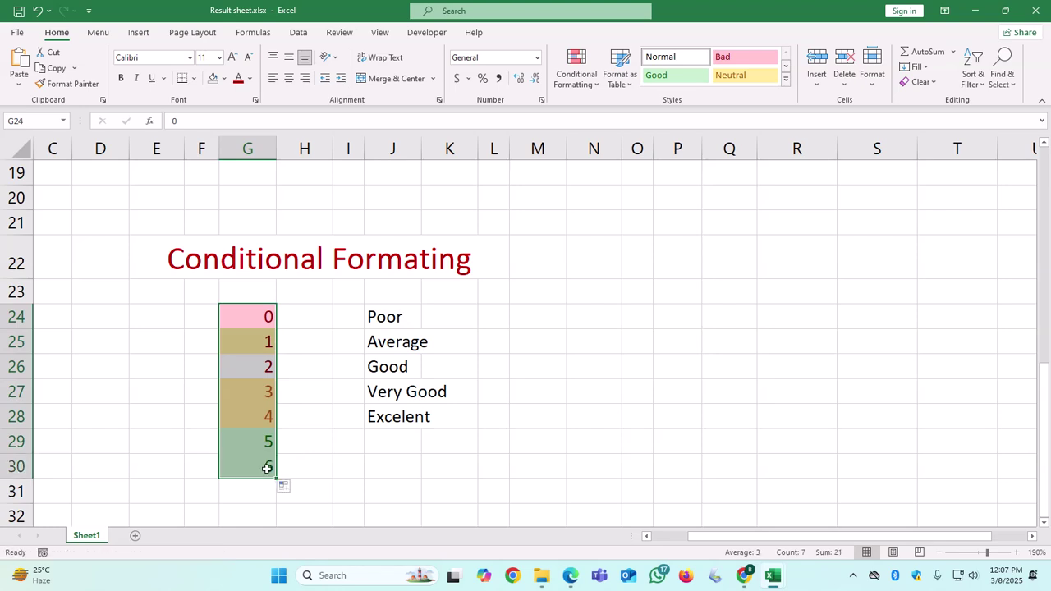
click(267, 468)
text(5)
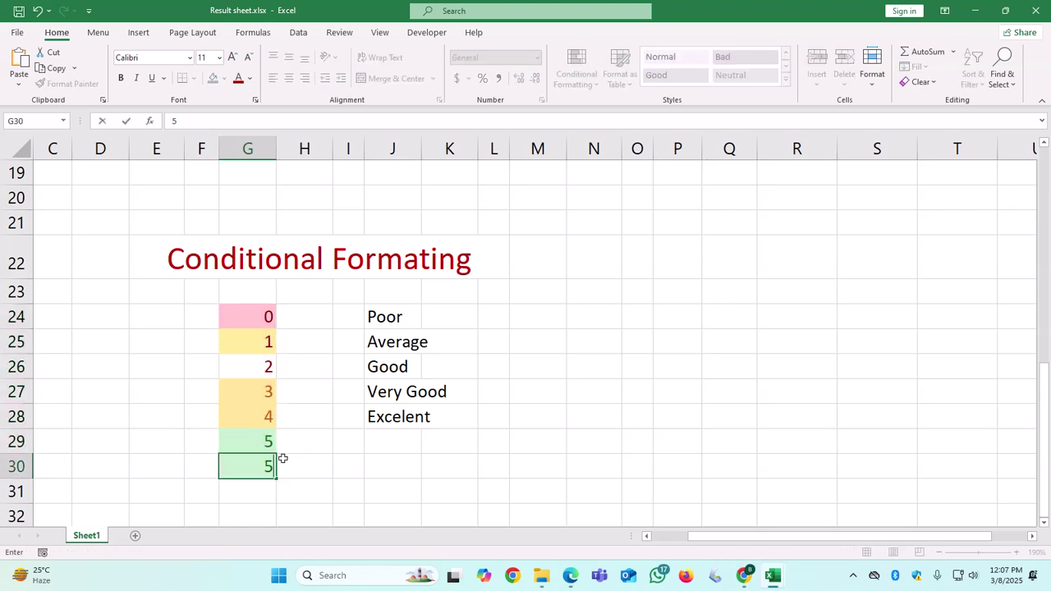
key(Tab)
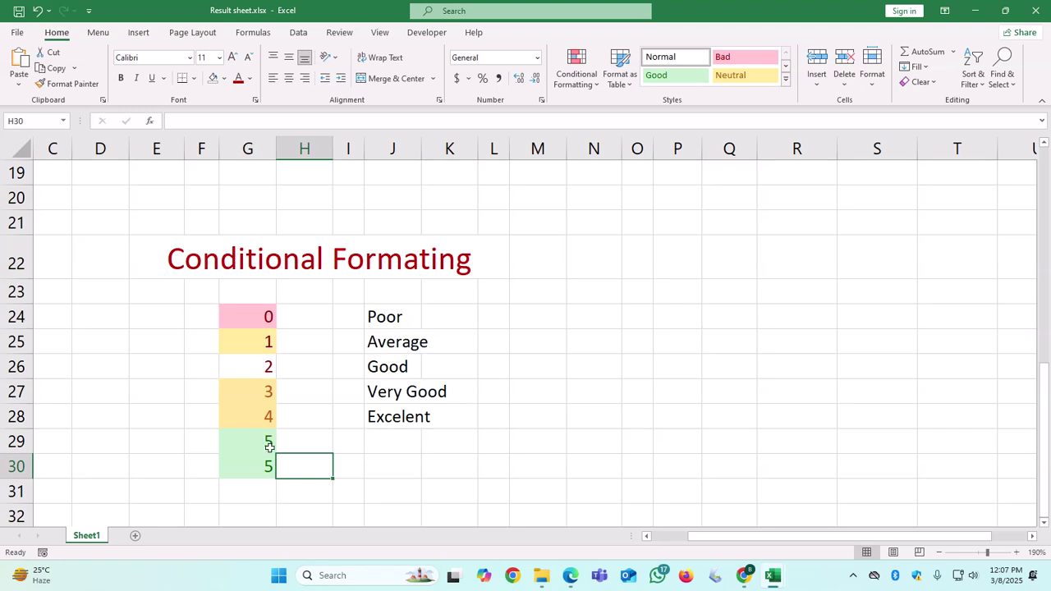
- Fill the numbers in G24:G30 with their conditional formatting across into columns F and E
click(270, 457)
drag(249, 317, 156, 471)
click(209, 340)
drag(209, 319, 156, 416)
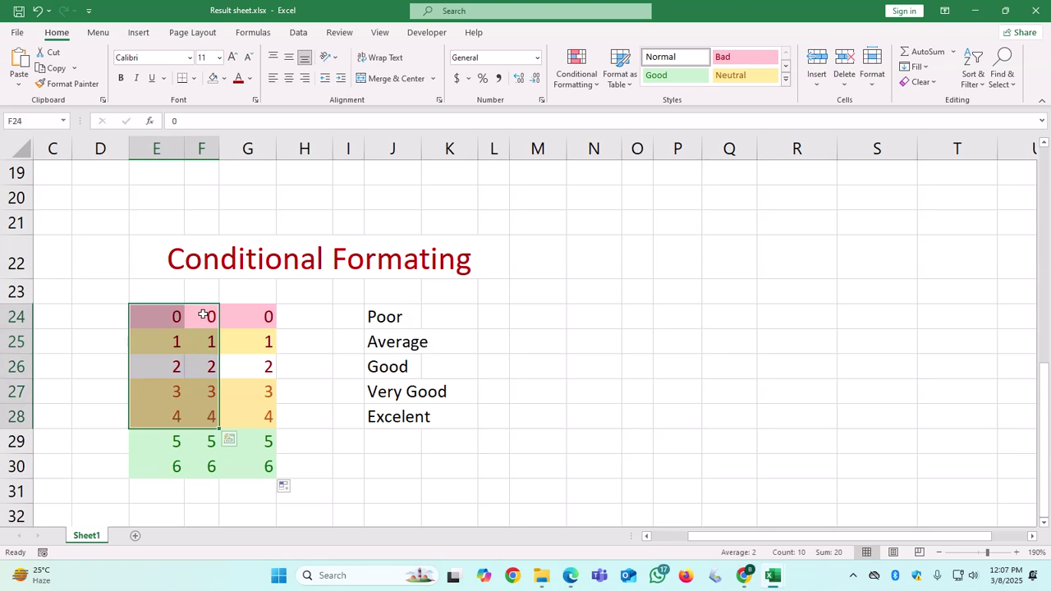
- Delete the contents of F24:F30 between the two number columns
drag(203, 315, 201, 456)
key(Delete)
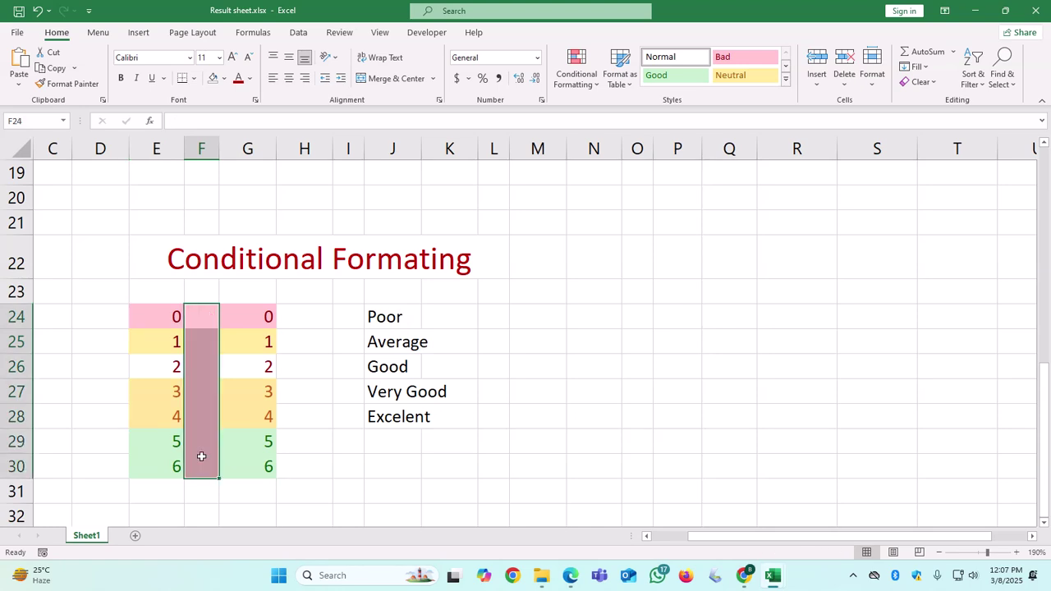
click(297, 465)
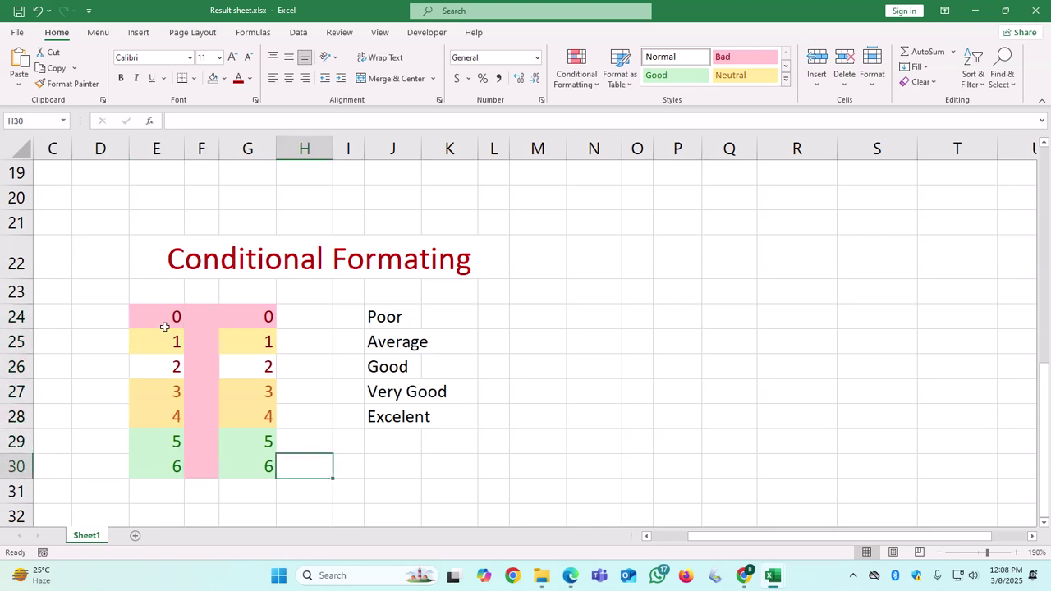
- Clear the conditional formatting rules from the selected cells E24:E30
drag(164, 327, 165, 466)
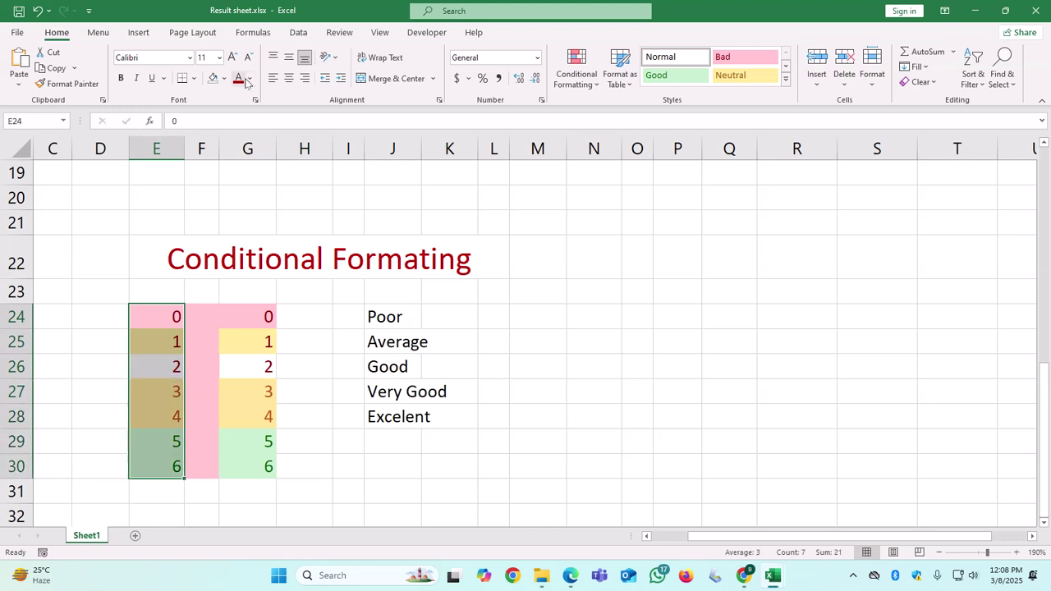
click(595, 82)
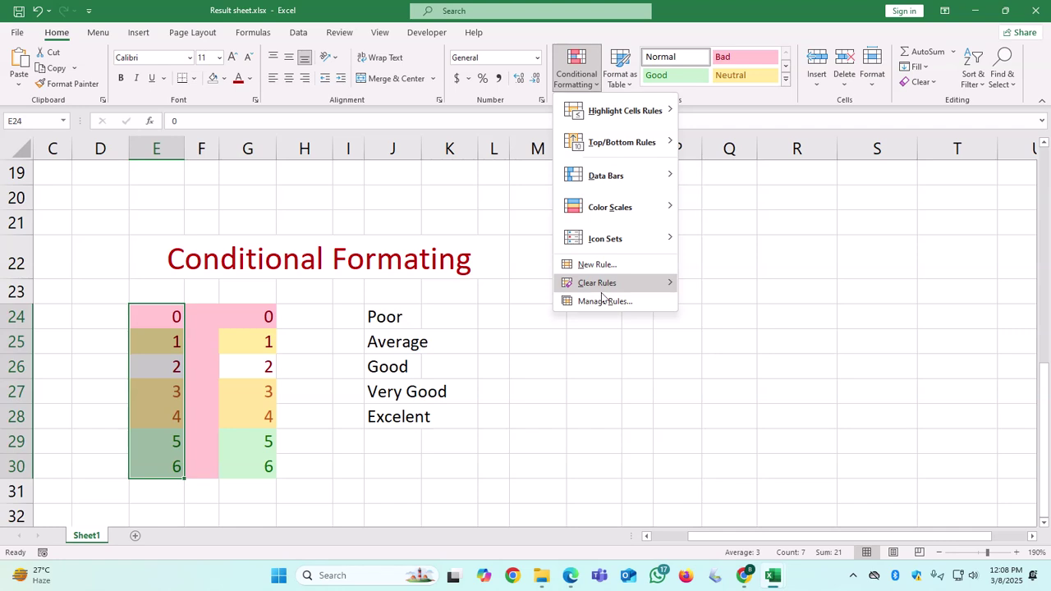
mouse_move(606, 287)
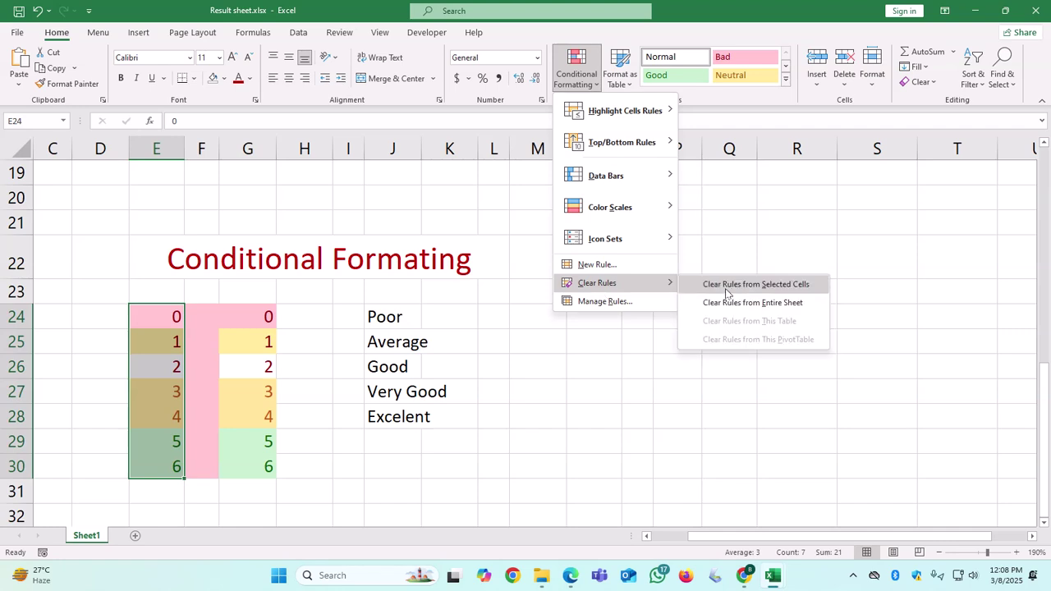
click(727, 288)
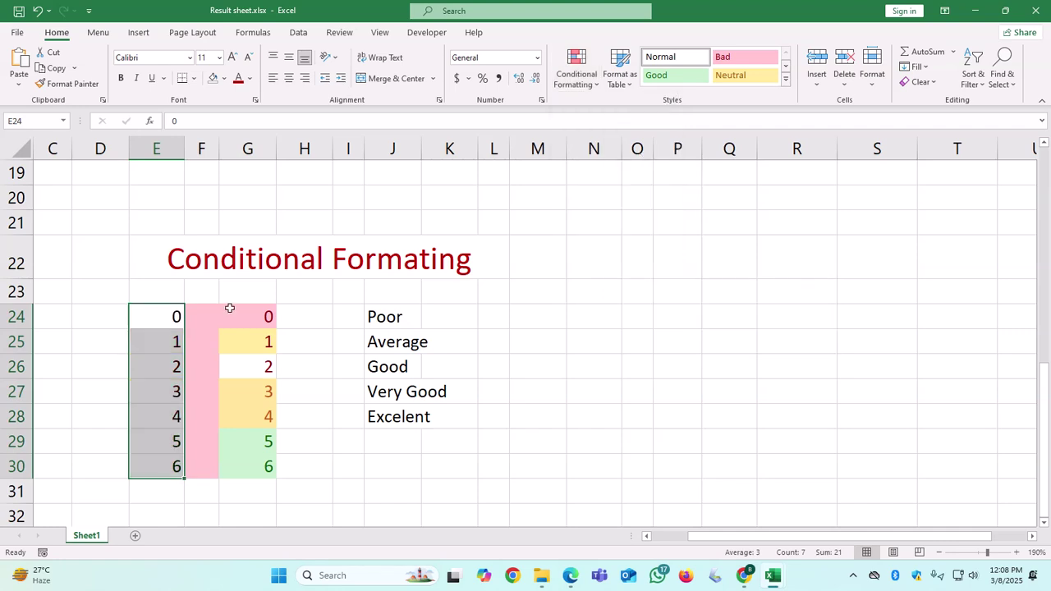
click(230, 308)
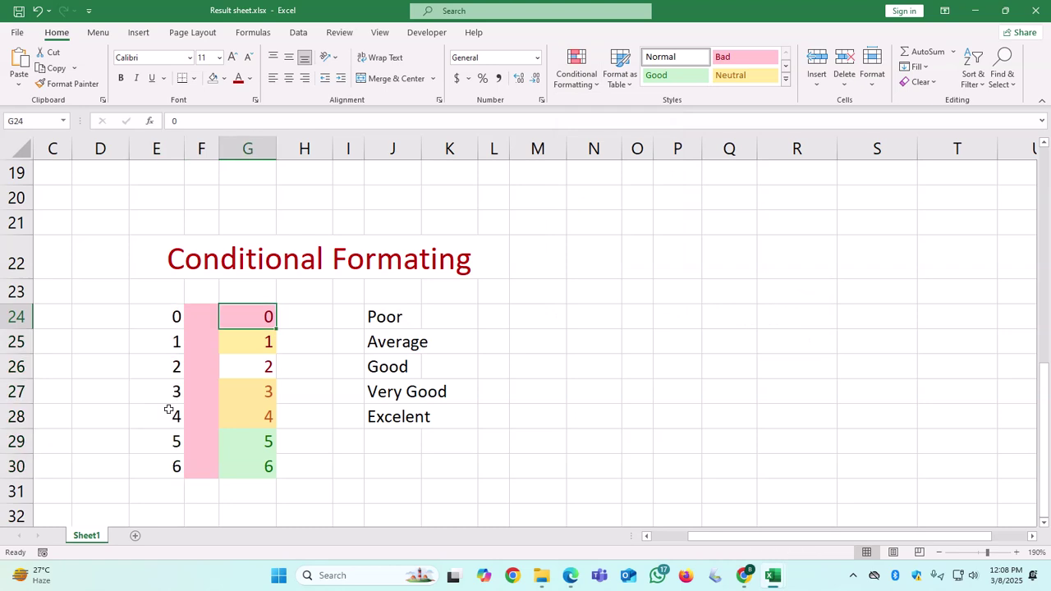
- Set cell E28 to 3 and select cell E25
click(165, 415)
text(3)
click(175, 443)
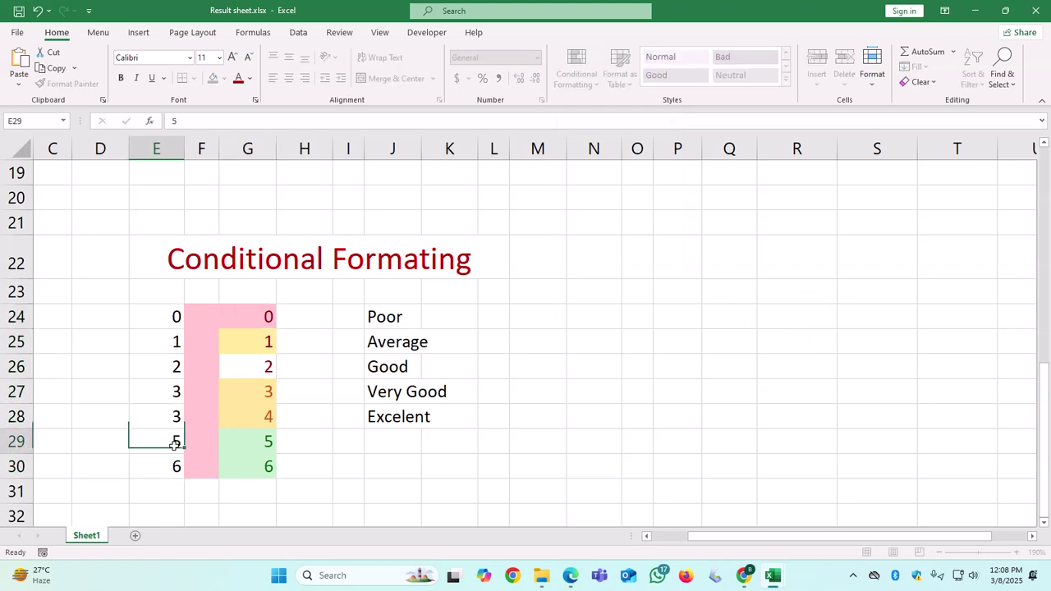
click(170, 339)
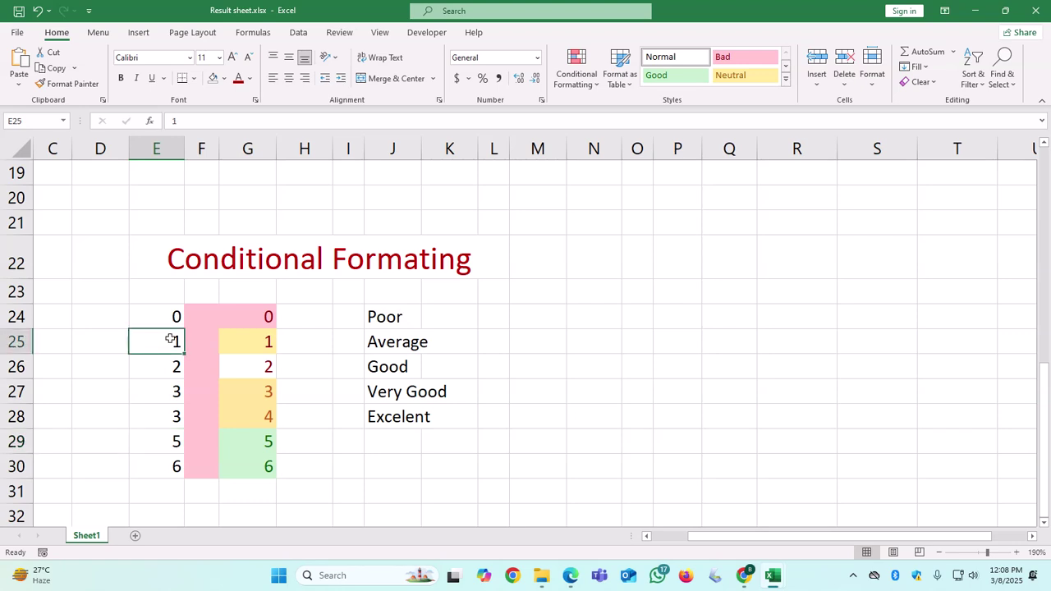
- Set cell E25 to 0 and move the selection to cell G26
text(0)
key(Return)
key(Right)
key(Right)
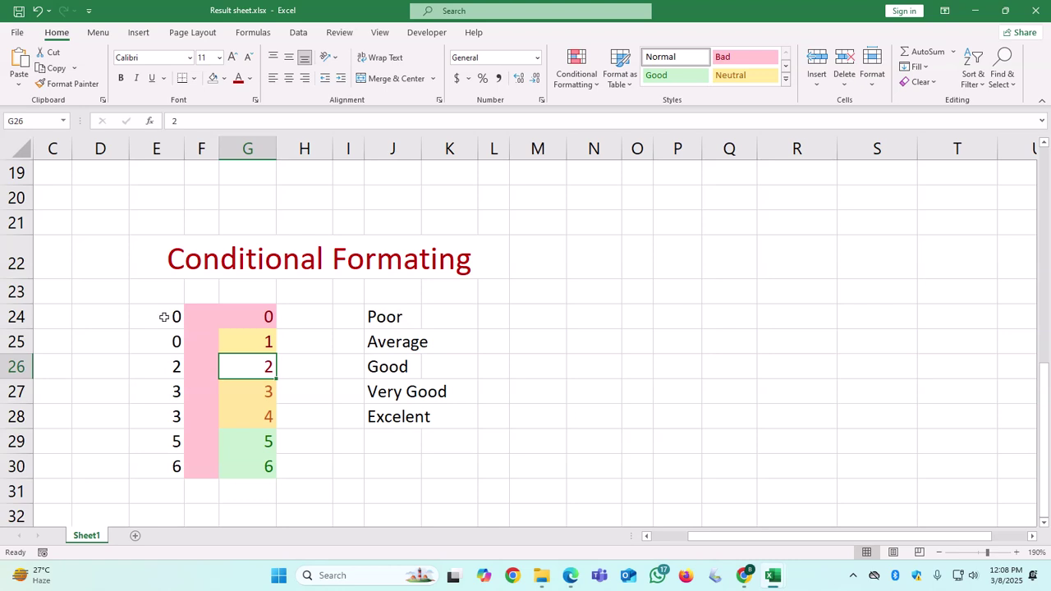
- Highlight duplicate values in E24:E30 with Yellow Fill with Dark Yellow Text using a conditional formatting rule
click(165, 316)
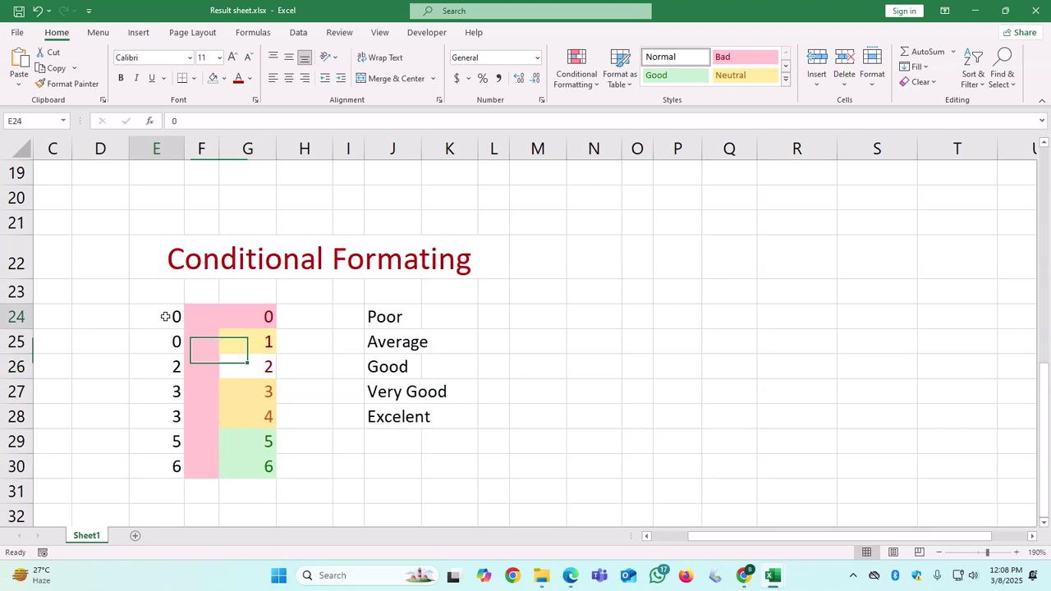
drag(165, 316, 165, 471)
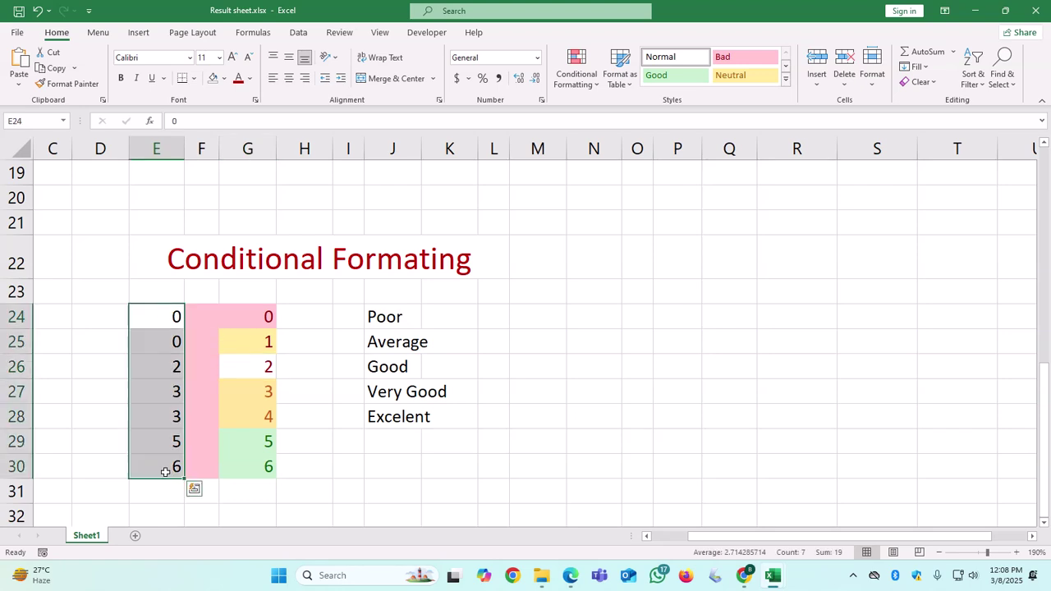
click(583, 82)
mouse_move(624, 110)
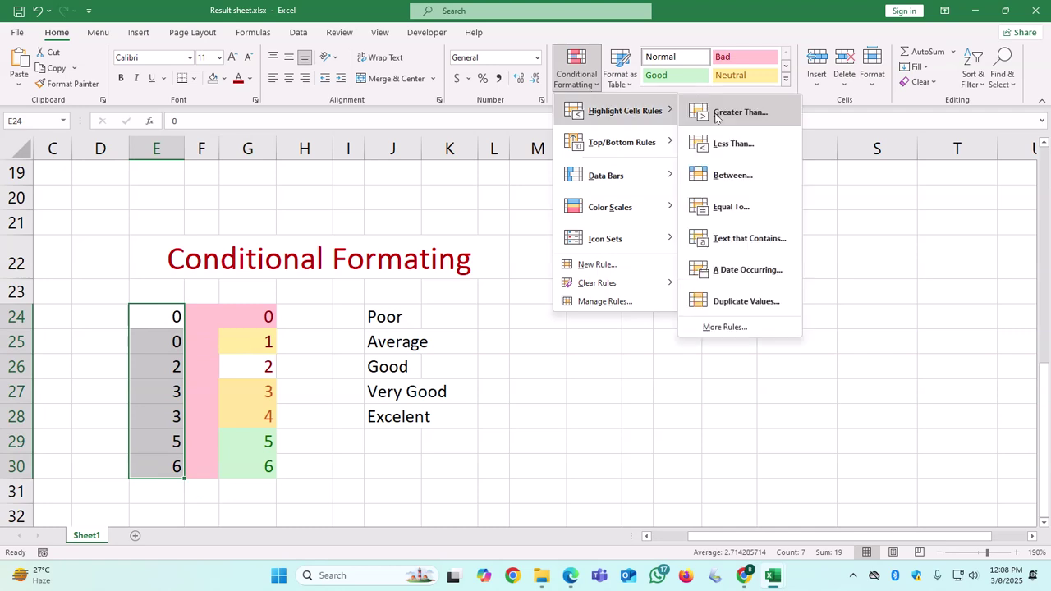
click(776, 308)
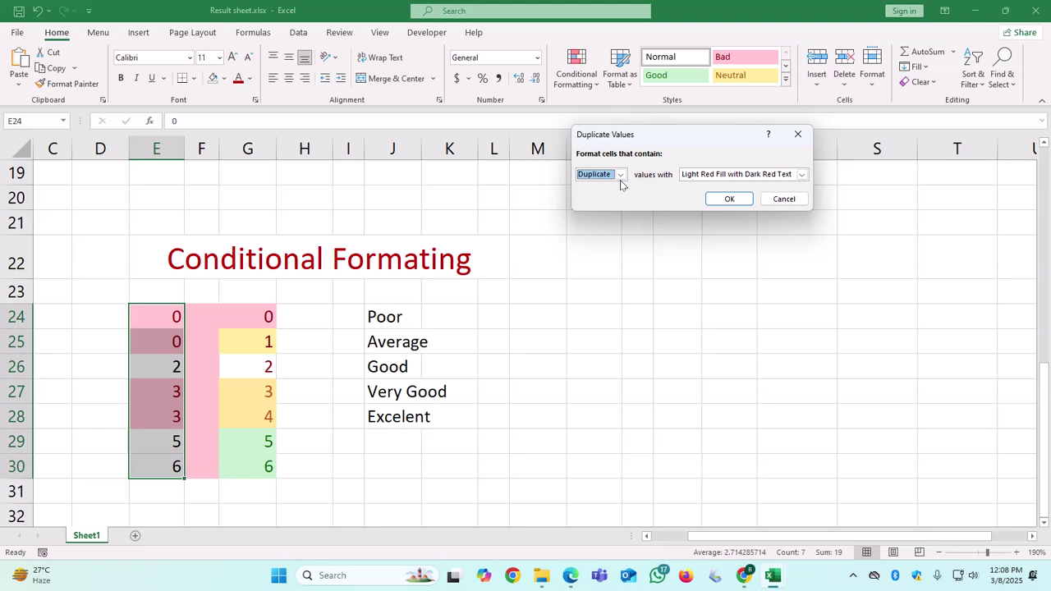
click(802, 174)
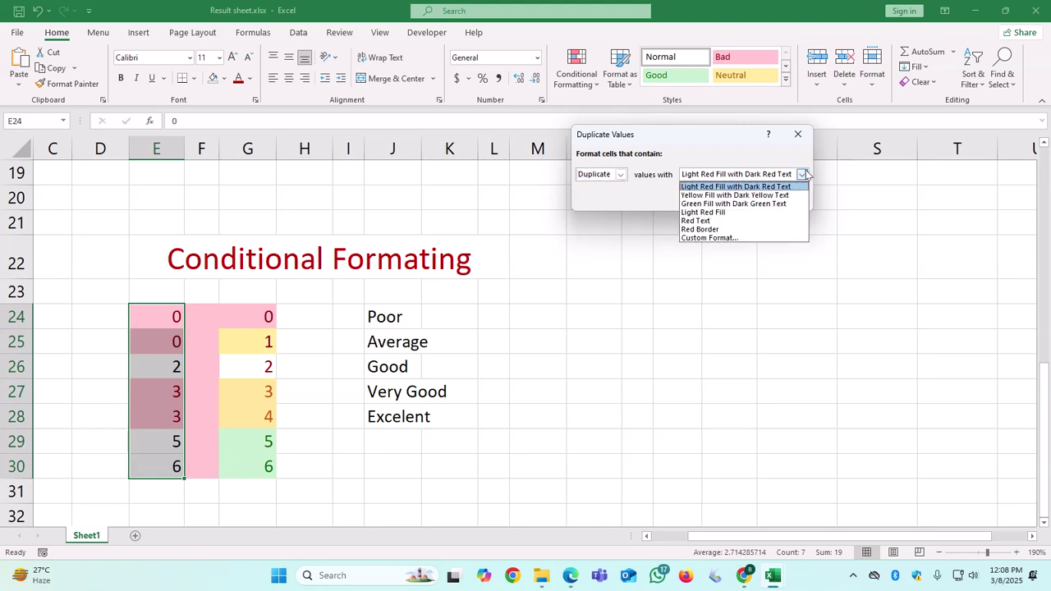
click(734, 196)
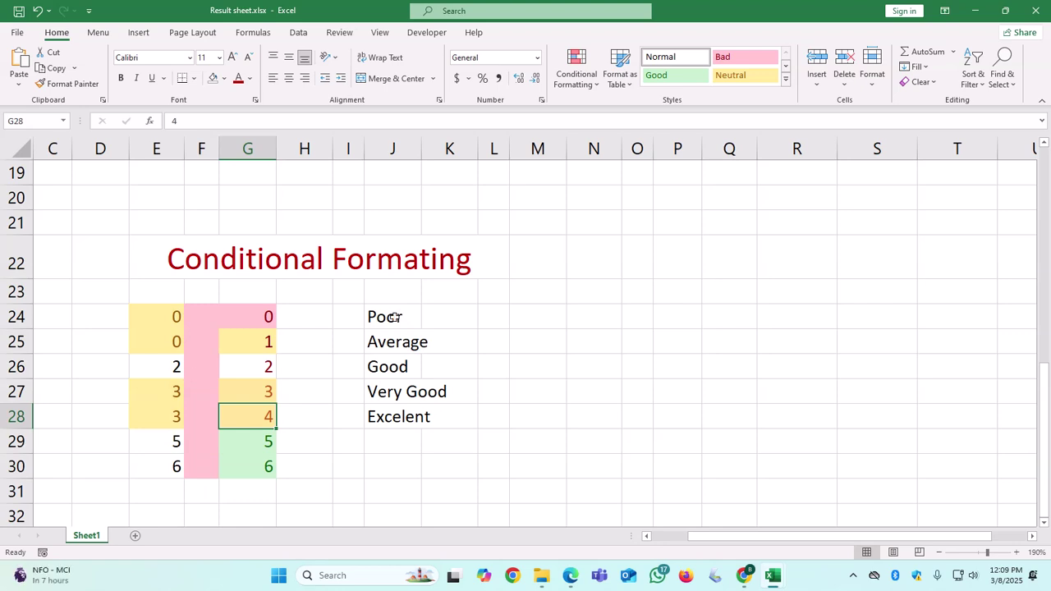
- Highlight cells in J24:J28 containing the text "Poor" with Light Red Fill with Dark Red Text
drag(395, 317, 385, 416)
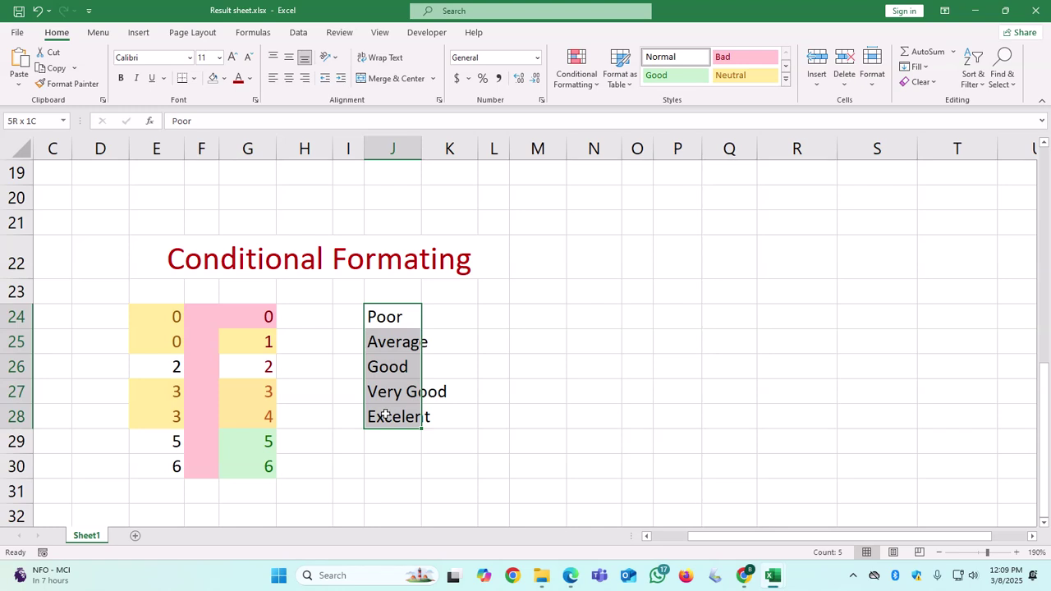
click(590, 84)
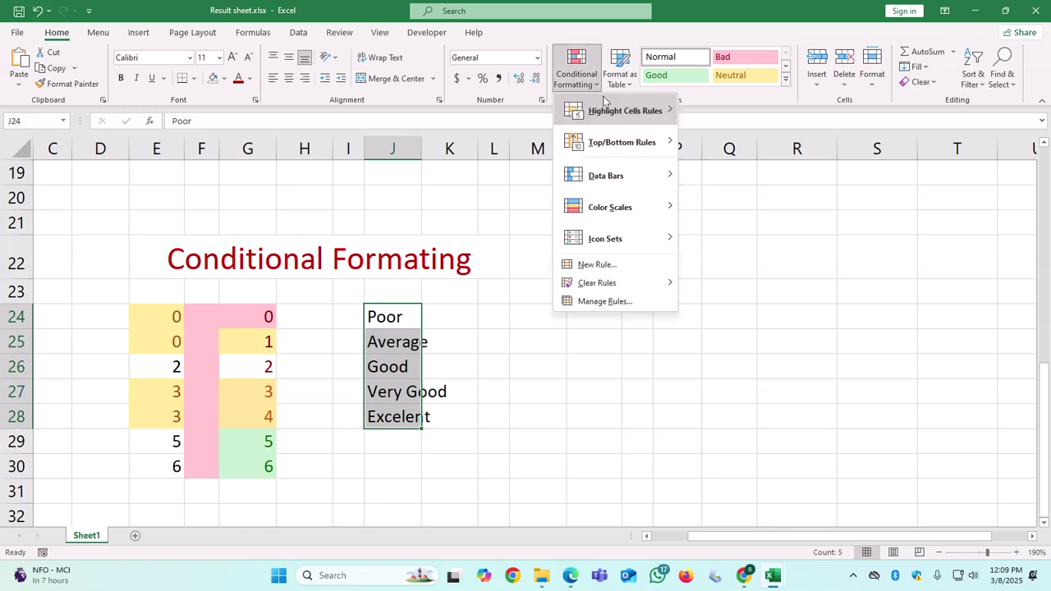
mouse_move(612, 109)
click(769, 240)
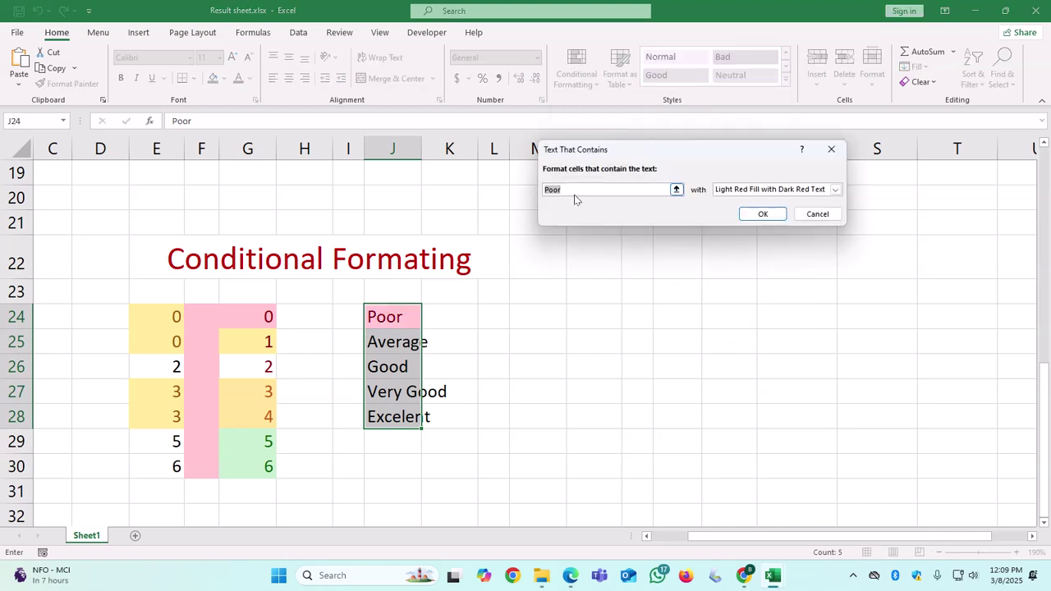
click(779, 213)
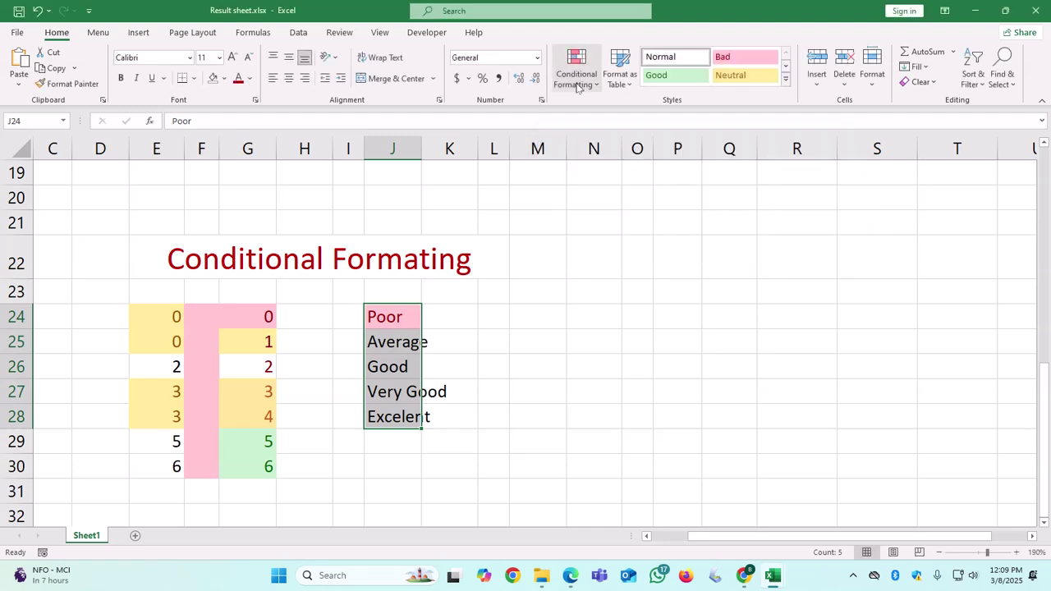
- Add a text-contains rule to J24:J28 formatting "Excelent" with Green Fill with Dark Green Text
click(579, 87)
mouse_move(625, 111)
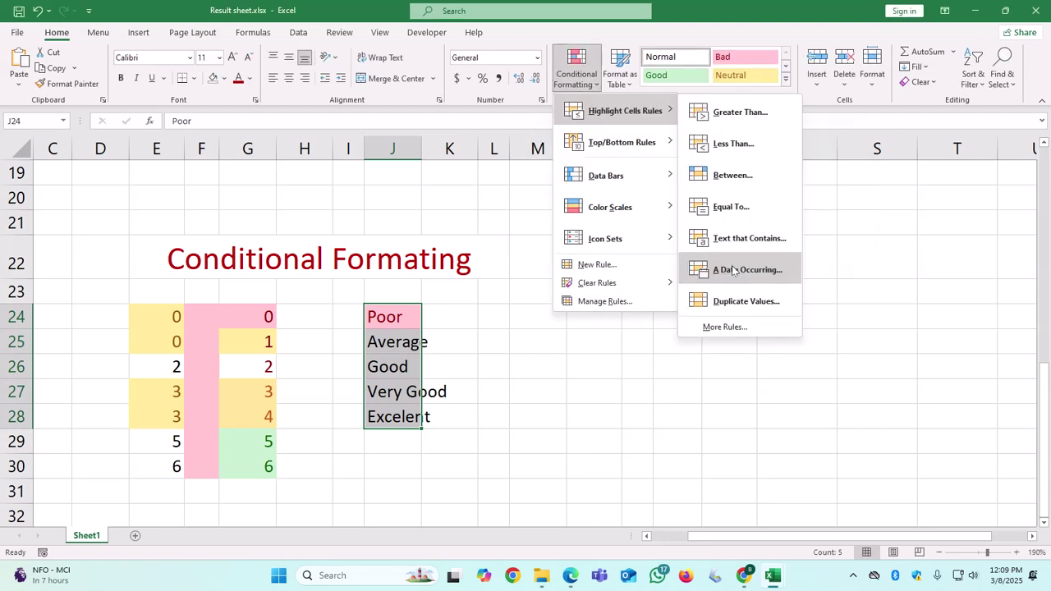
click(747, 238)
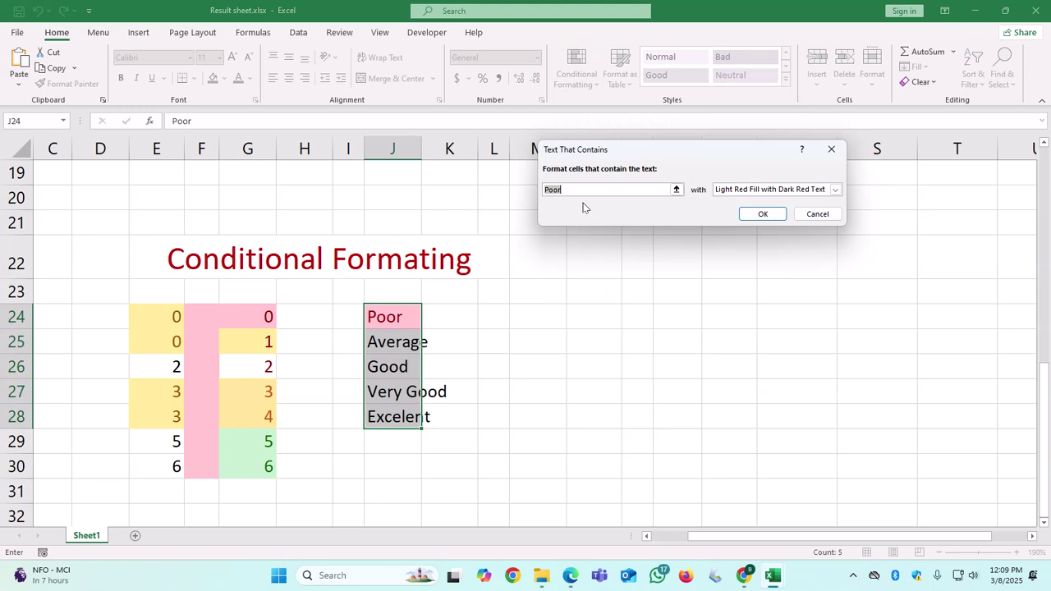
key(BackSpace)
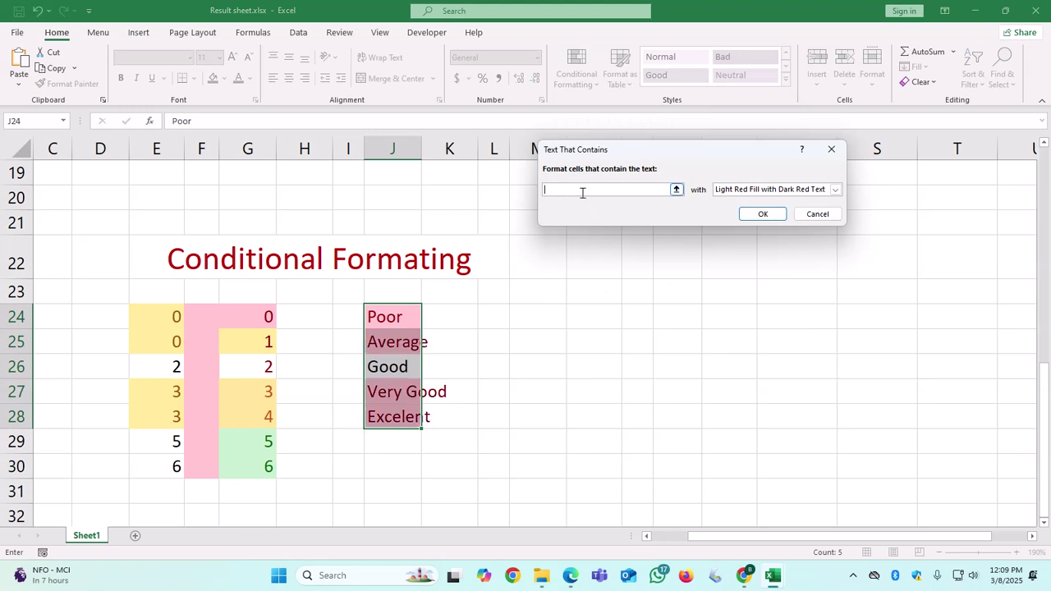
text(Exce)
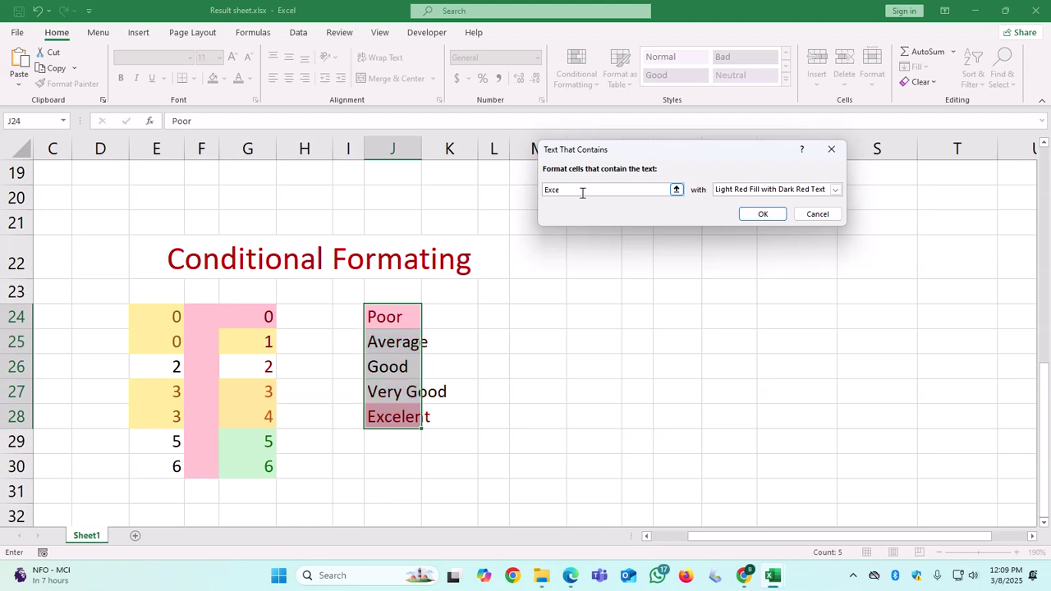
text(lent)
click(836, 190)
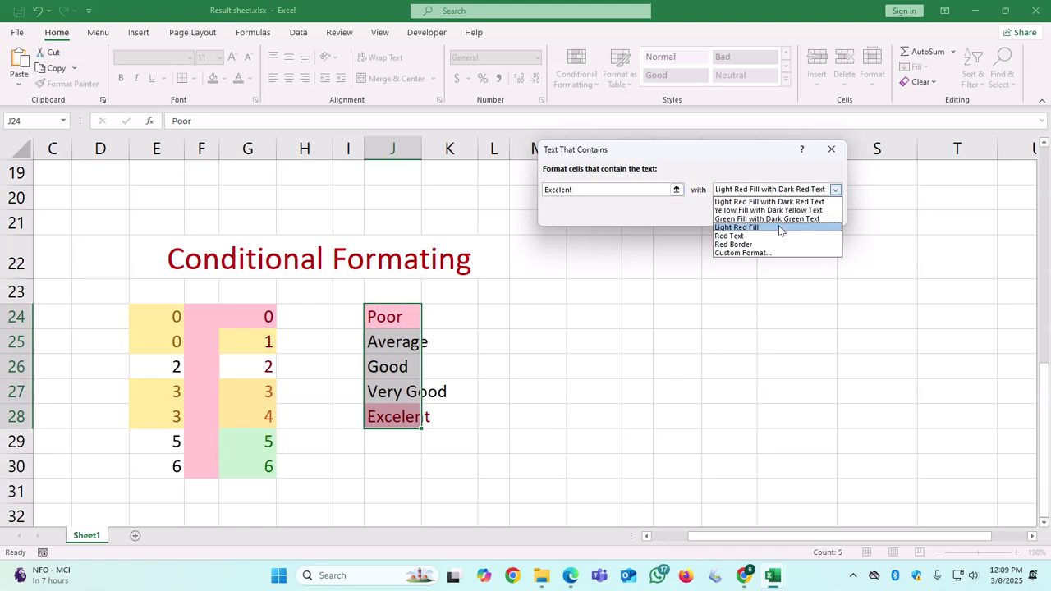
click(768, 219)
key(Return)
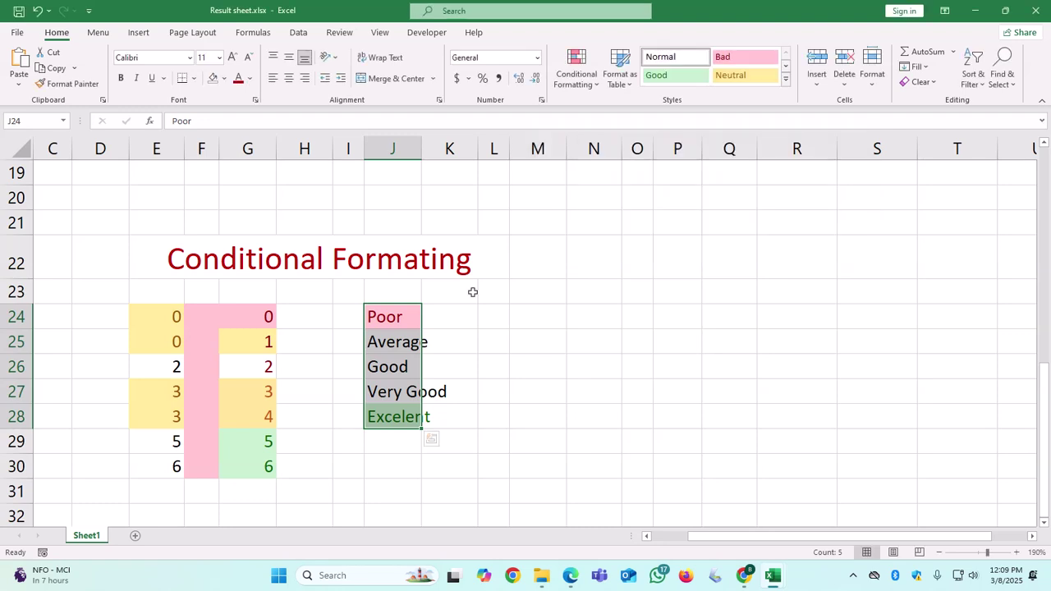
- Add a text-contains rule to J24:J28 formatting "Good" with Yellow Fill with Dark Yellow Text, and deselect the range
click(577, 70)
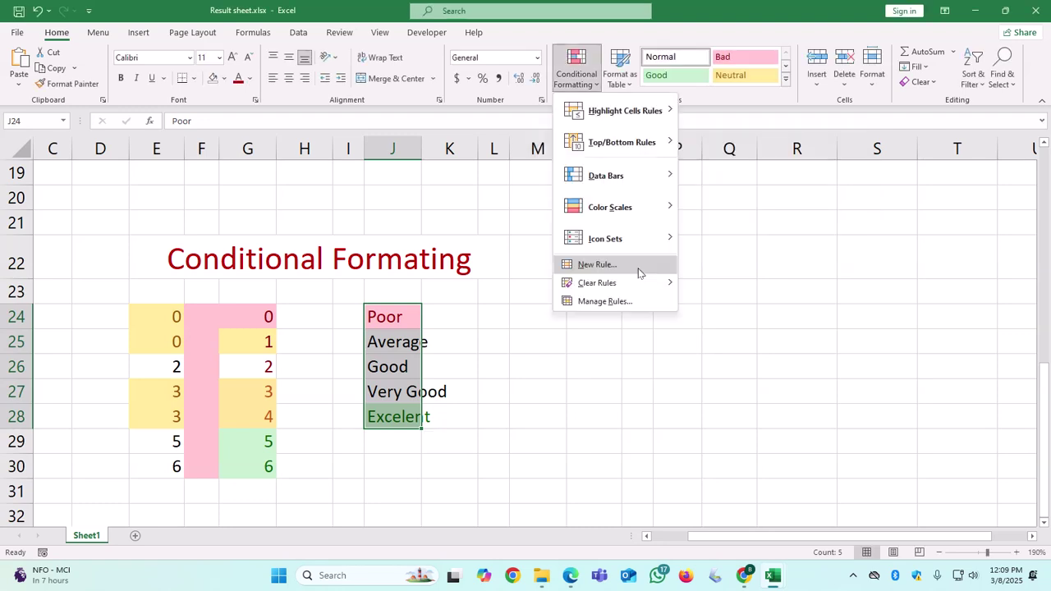
mouse_move(641, 110)
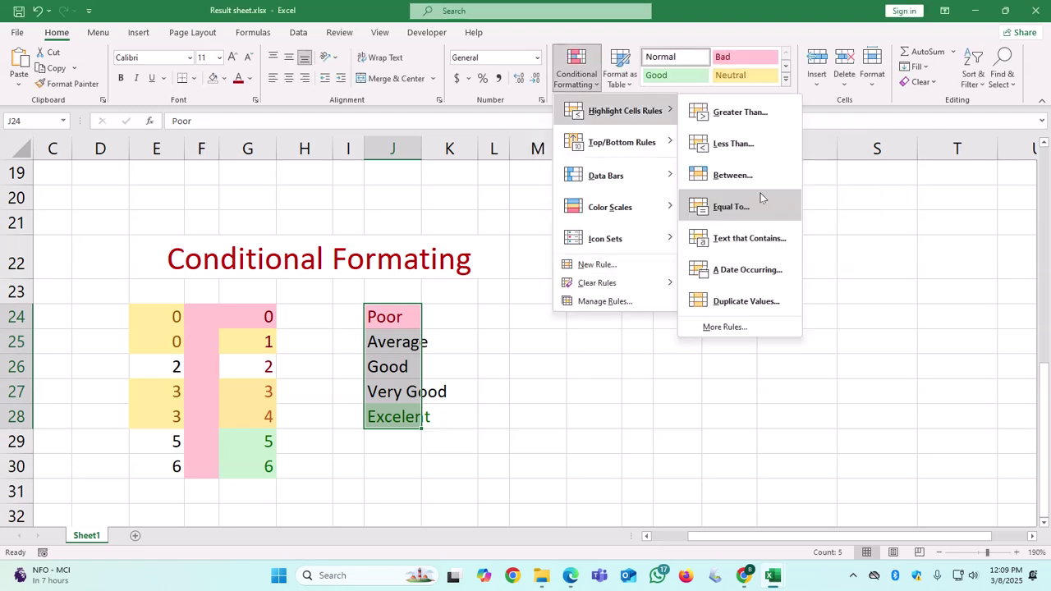
click(743, 239)
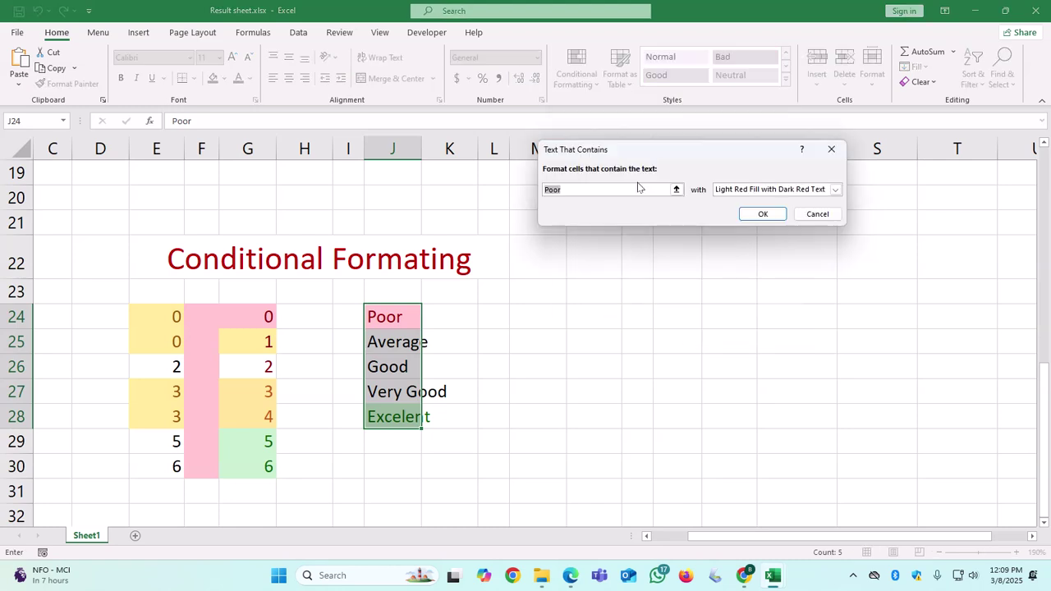
click(606, 188)
drag(606, 188, 535, 191)
text(Good)
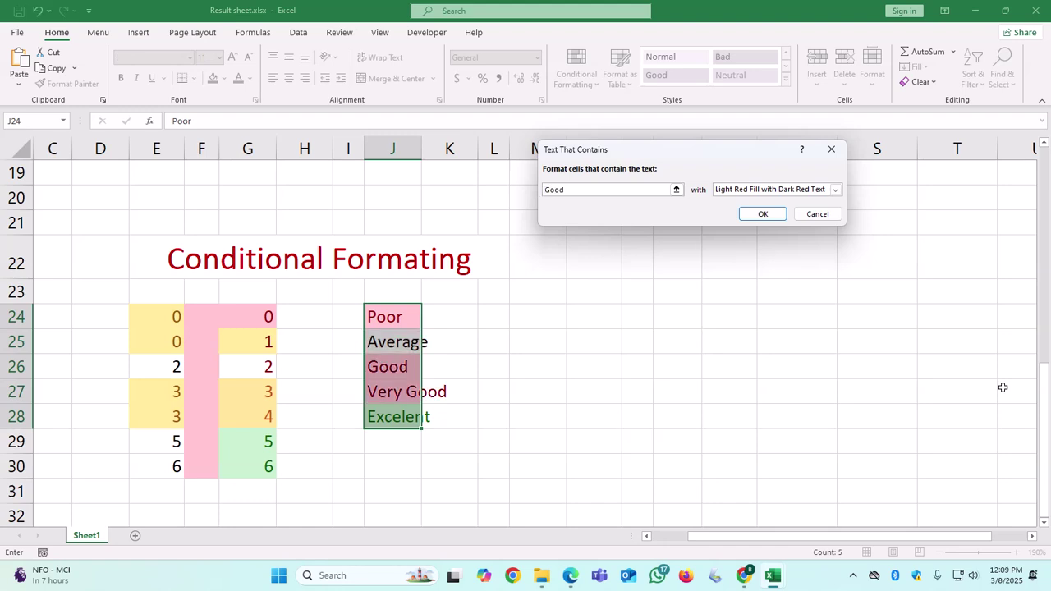
click(835, 189)
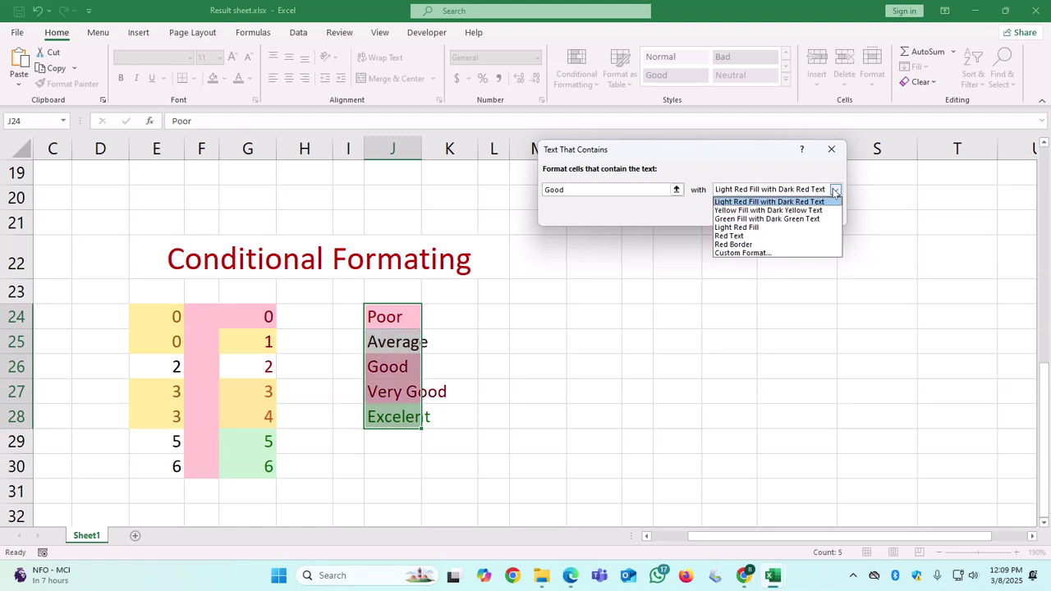
click(828, 219)
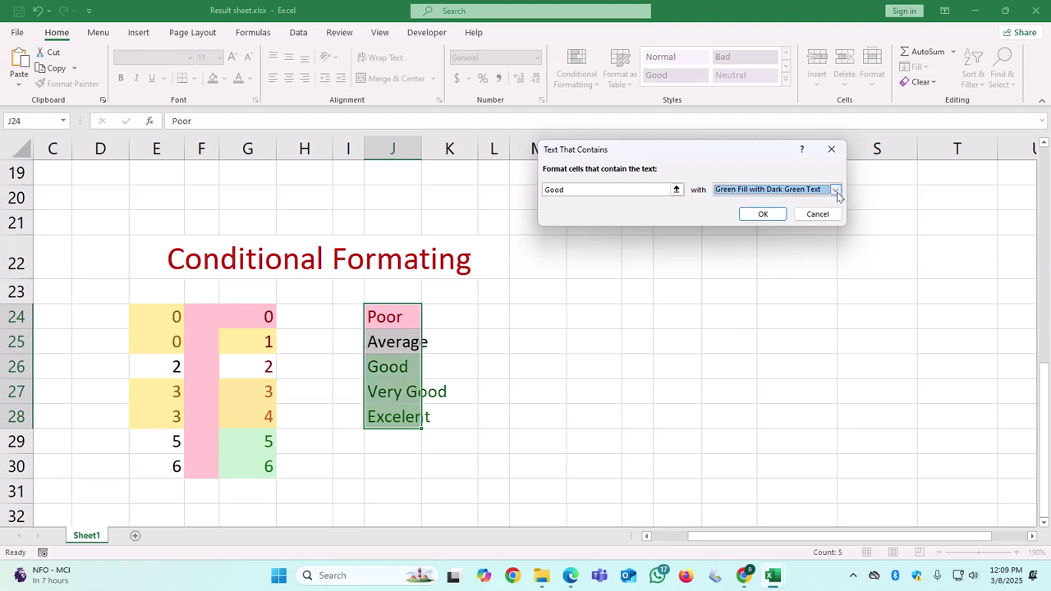
scroll(819, 190, up, 1)
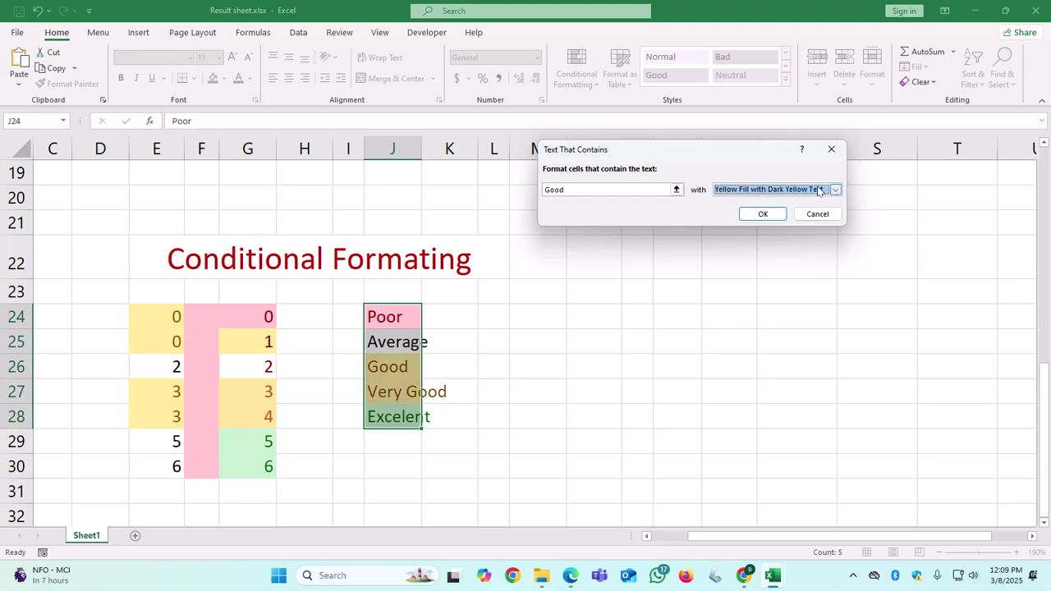
click(763, 214)
click(492, 292)
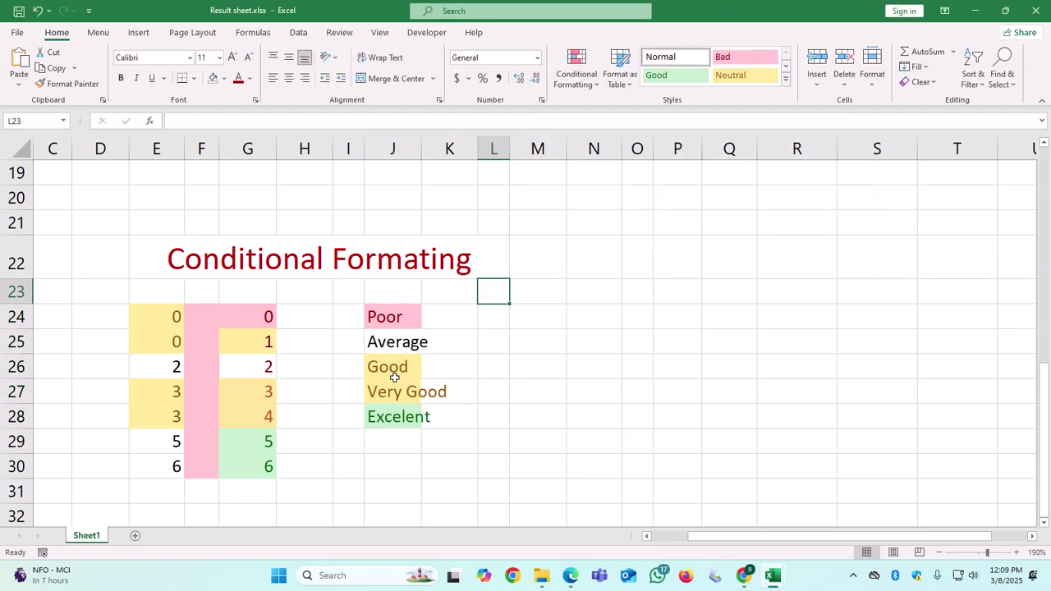